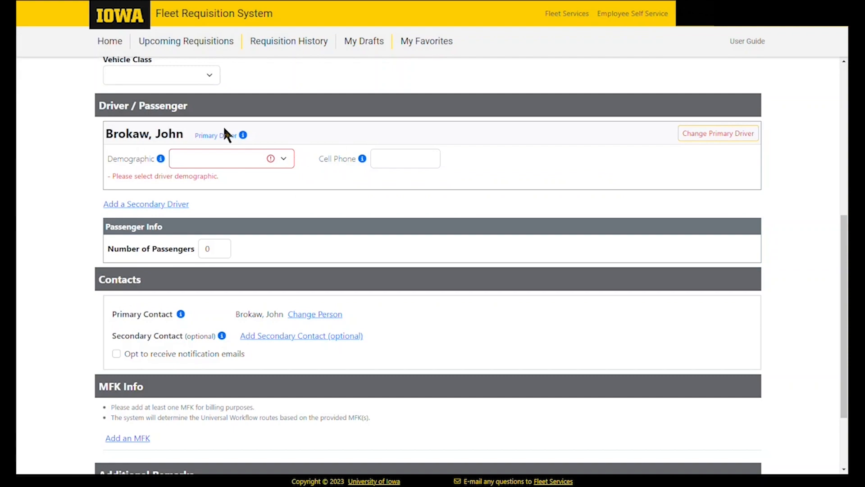
# Read the Driver Demographic definitions in the help window, then close it
pyautogui.click(161, 159)
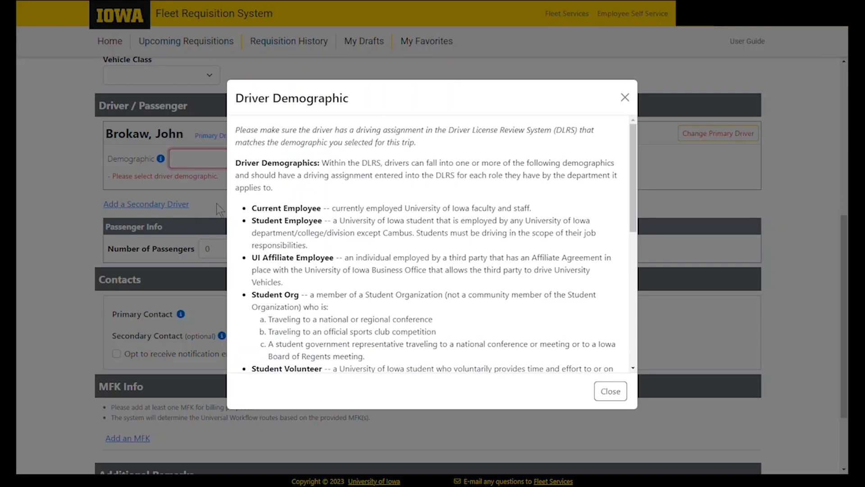
pyautogui.scroll(-2, 370, 300)
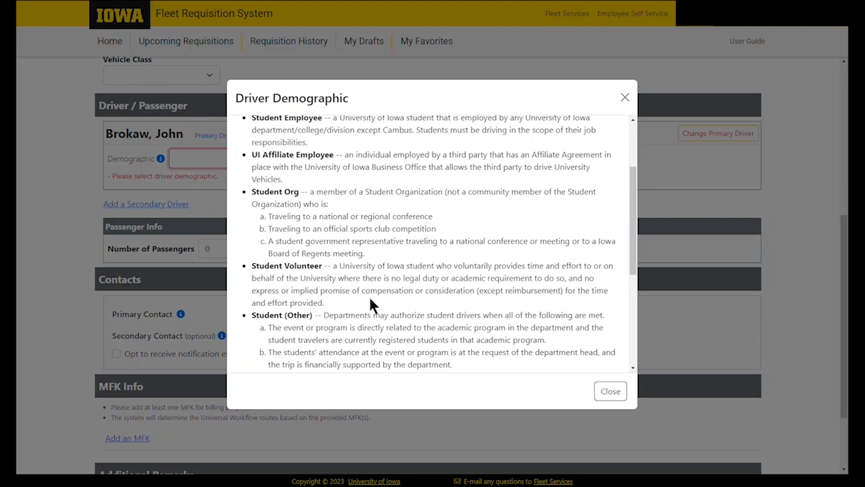
pyautogui.scroll(-4, 371, 299)
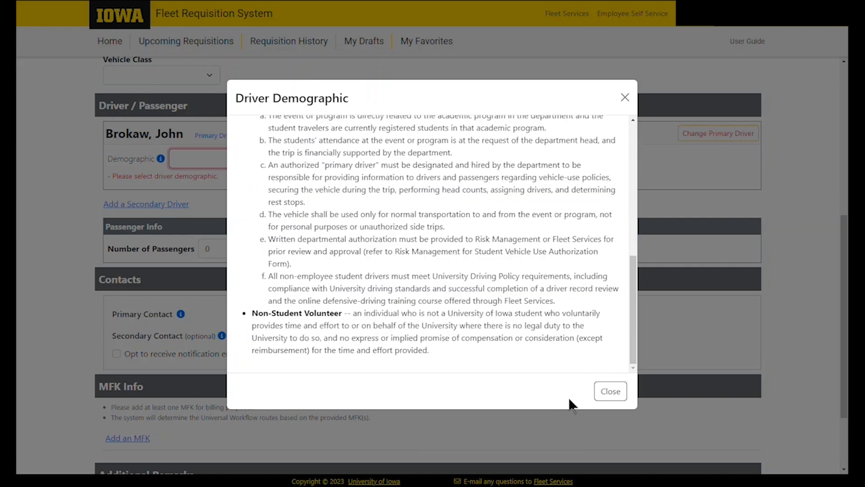
pyautogui.click(611, 392)
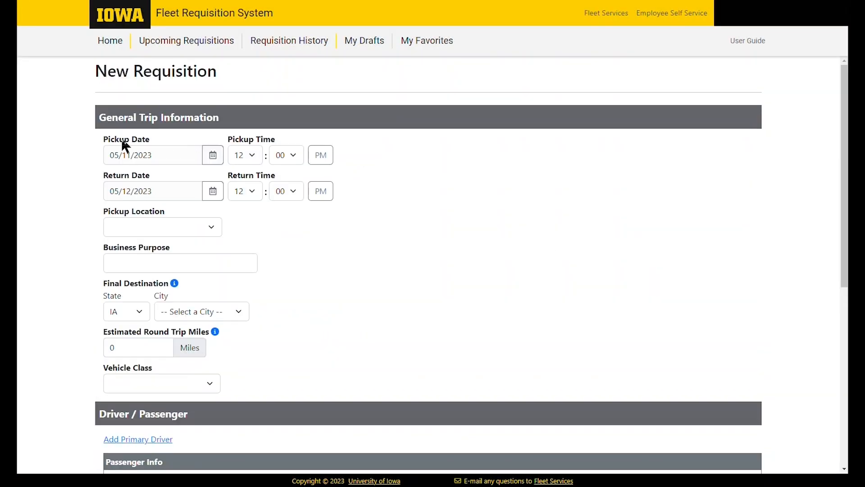
# Set the pickup date to 06/07/2023 and the return date to 06/12/2023
pyautogui.click(213, 155)
pyautogui.click(213, 176)
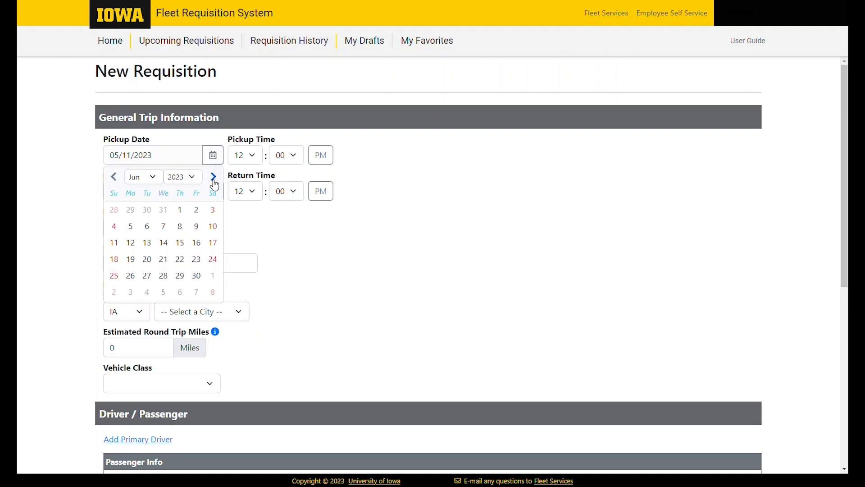
pyautogui.click(164, 225)
pyautogui.click(213, 191)
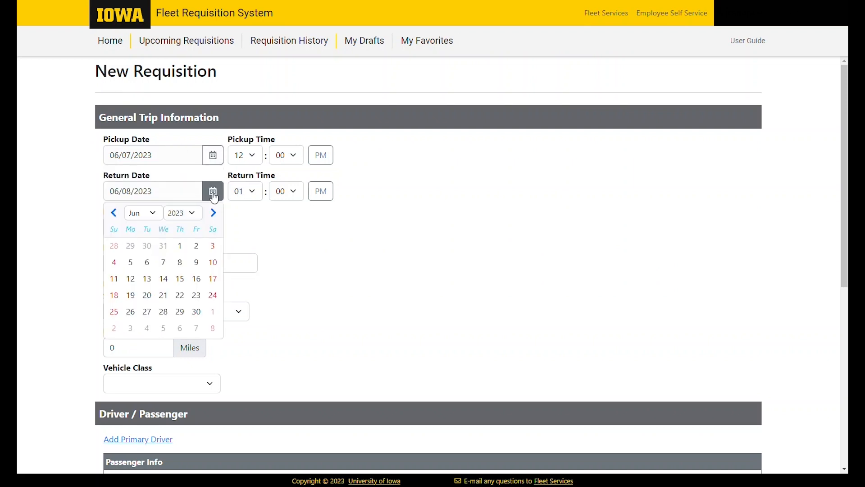
pyautogui.click(131, 278)
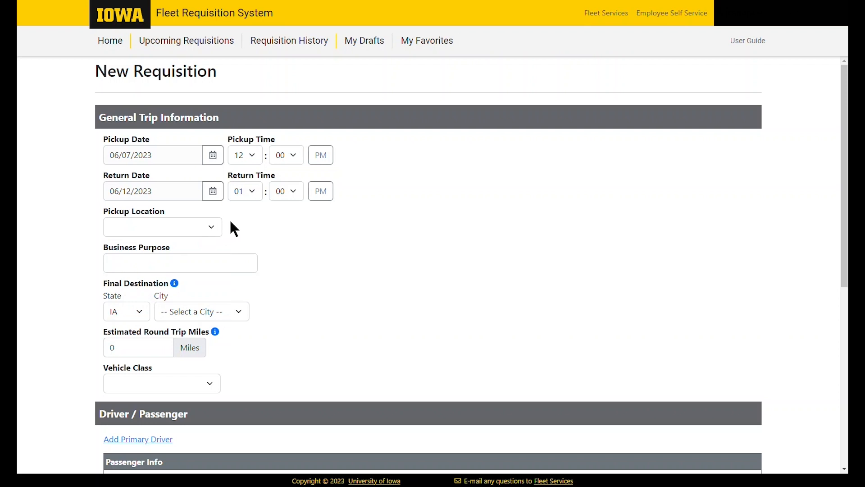
# Set the pickup time to 08:00 AM and the return time to 05:00 PM
pyautogui.click(251, 155)
pyautogui.click(248, 243)
pyautogui.click(320, 162)
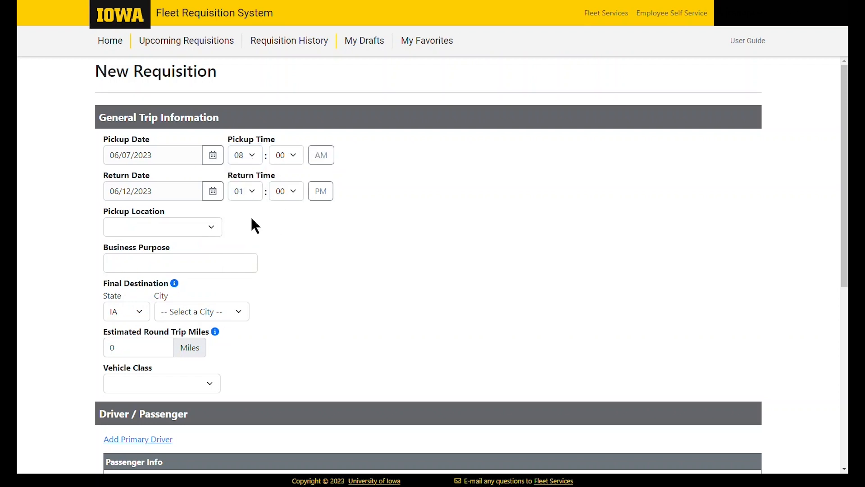
pyautogui.click(243, 189)
pyautogui.click(244, 251)
pyautogui.click(210, 228)
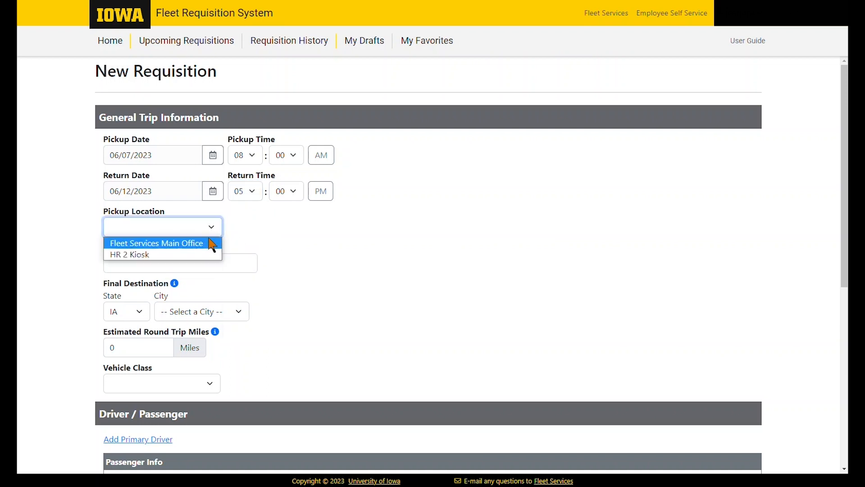
# Choose Fleet Services Main Office as the pickup location
pyautogui.click(208, 246)
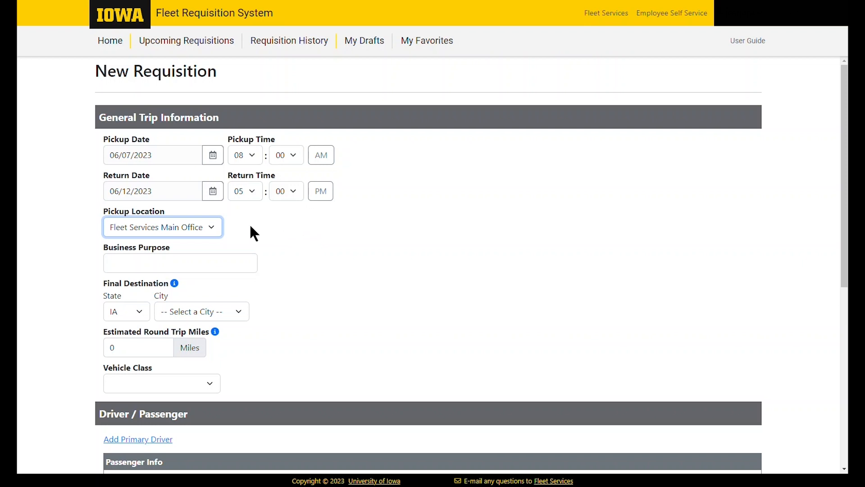
pyautogui.click(220, 227)
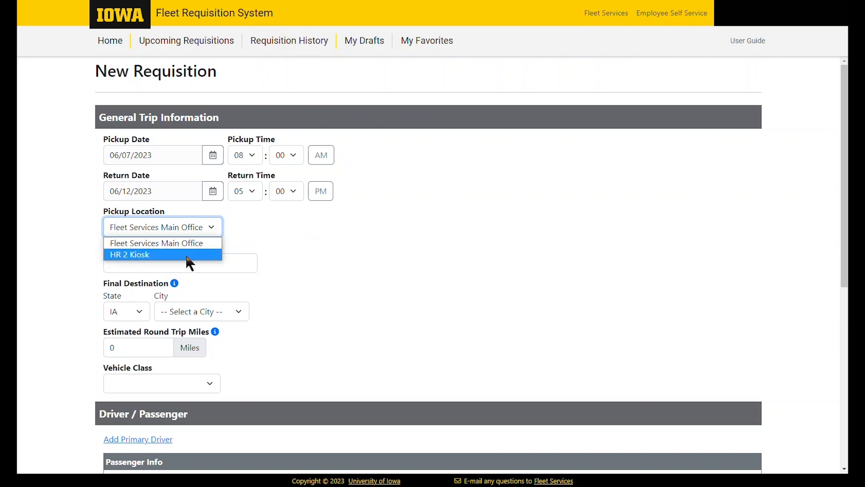
pyautogui.click(253, 252)
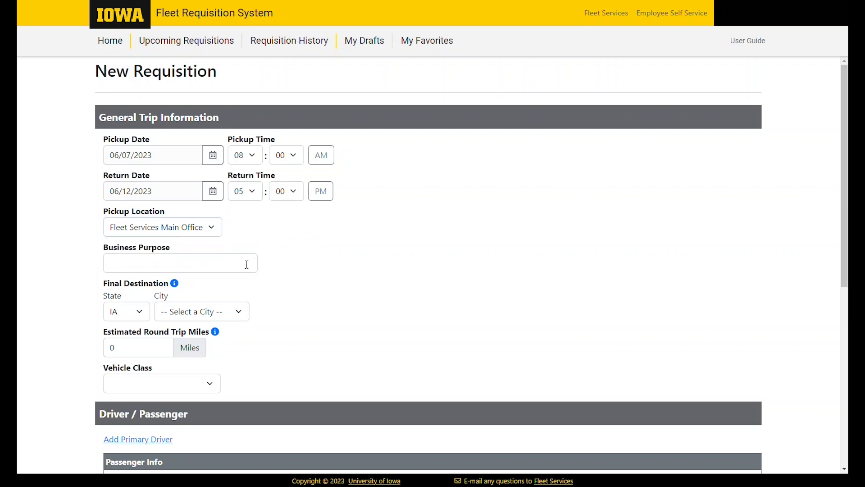
# Enter 'Conference' as the business purpose
pyautogui.click(246, 265)
pyautogui.write('Conference')
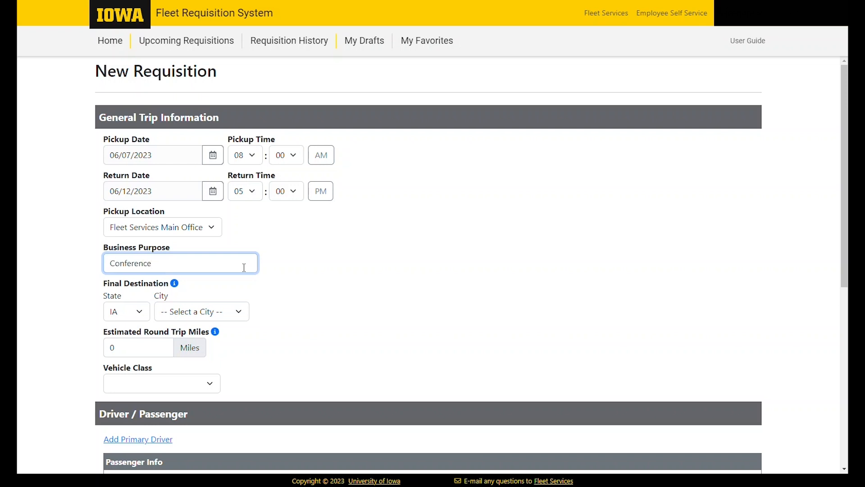
pyautogui.press('Tab')
# Set the final destination to state IA and city Des Moines
pyautogui.click(137, 310)
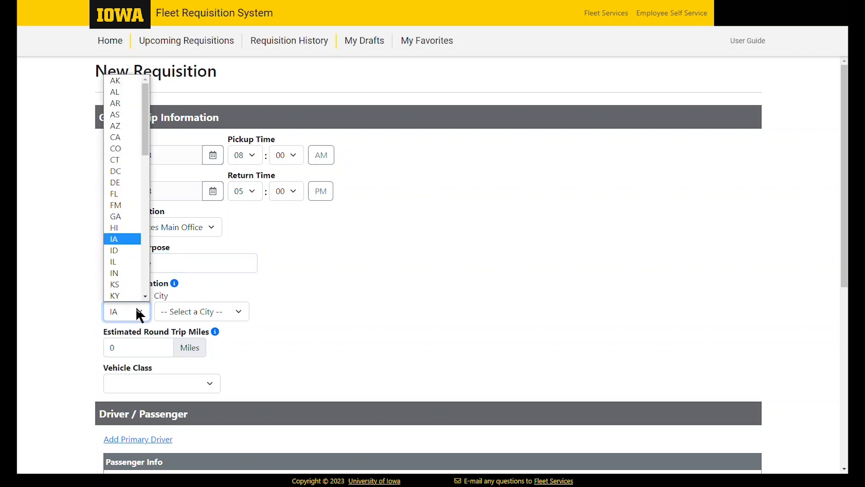
pyautogui.click(138, 311)
pyautogui.click(241, 311)
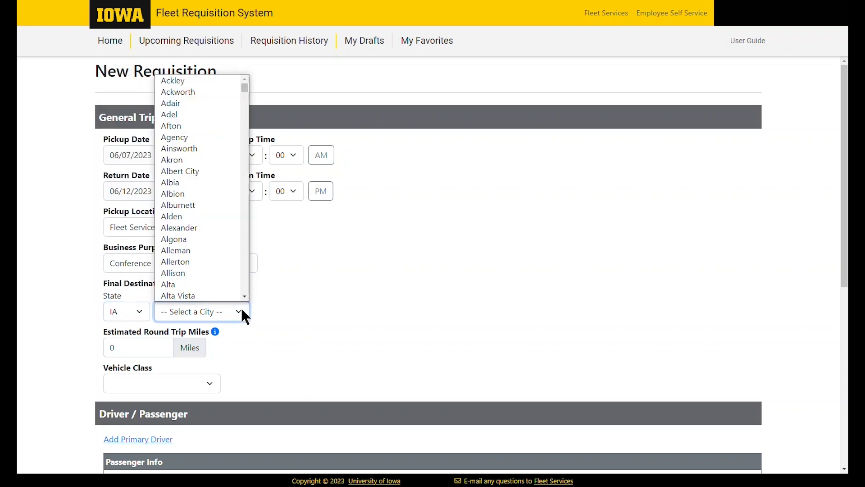
pyautogui.write('des')
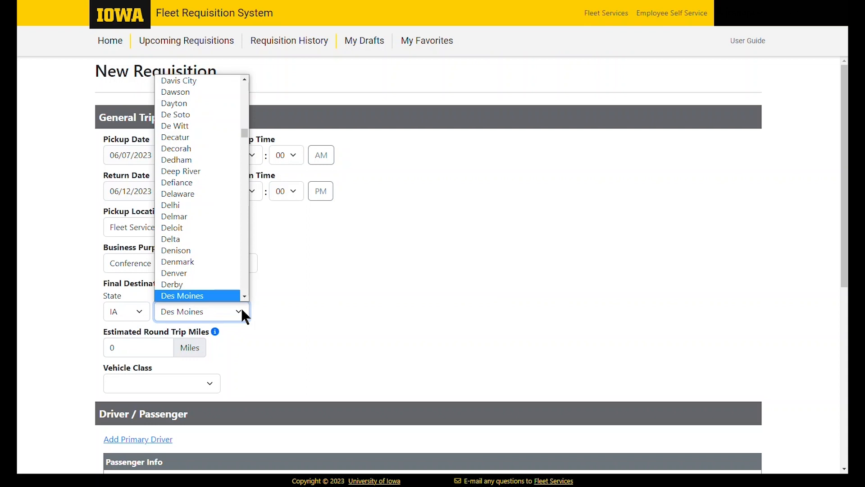
pyautogui.click(230, 296)
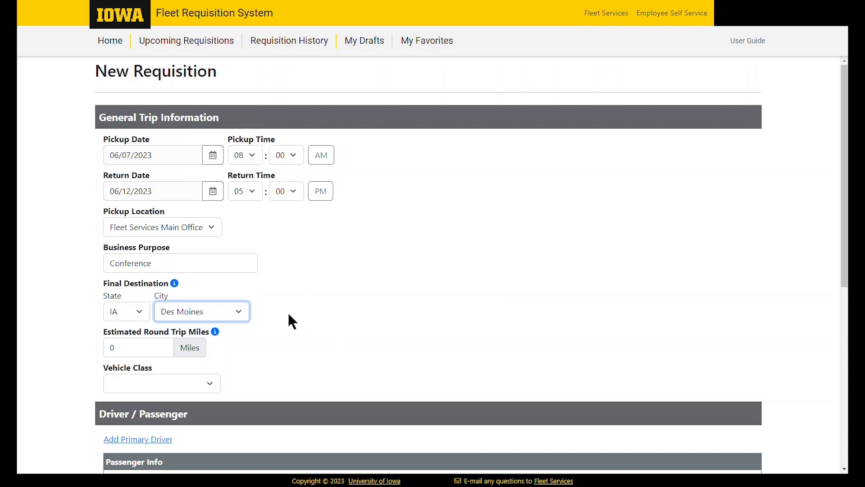
# Enter 250 as the estimated round trip miles
pyautogui.press('Tab')
pyautogui.write('25')
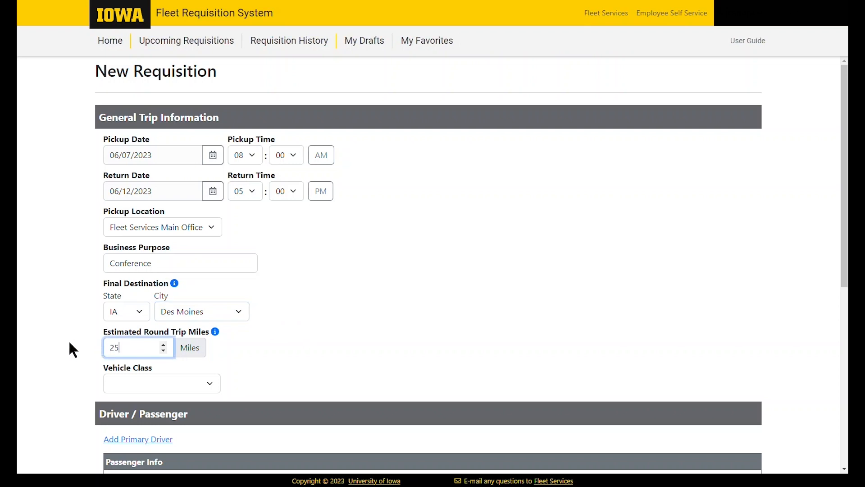
pyautogui.write('0')
pyautogui.click(298, 356)
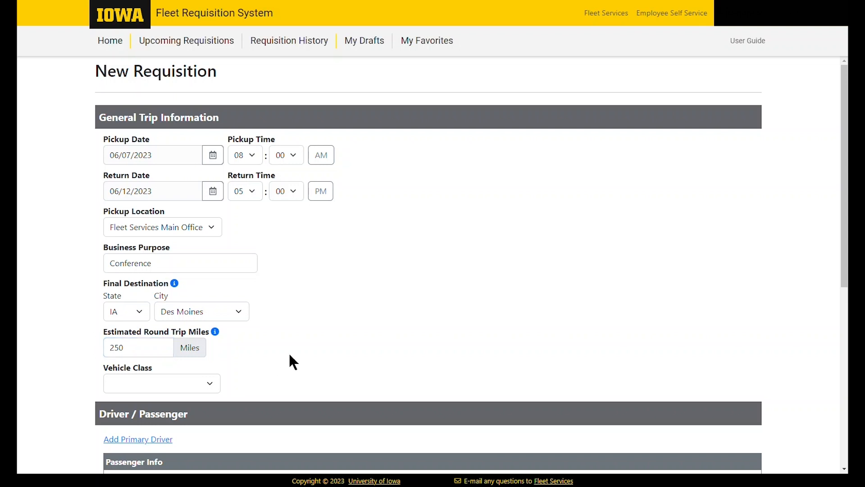
pyautogui.scroll(-2, 295, 361)
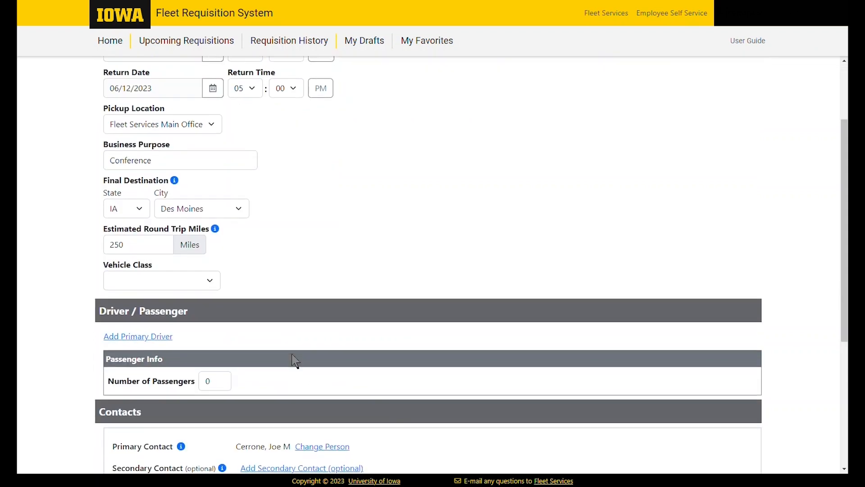
# Select MS Sedan (5 seatbelts), trying and then dropping the I-PASS / K-TAG option
pyautogui.click(210, 280)
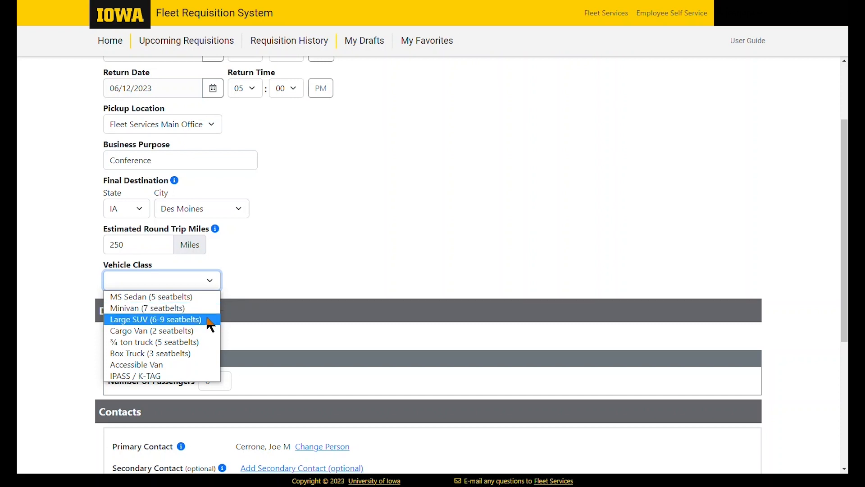
pyautogui.click(201, 376)
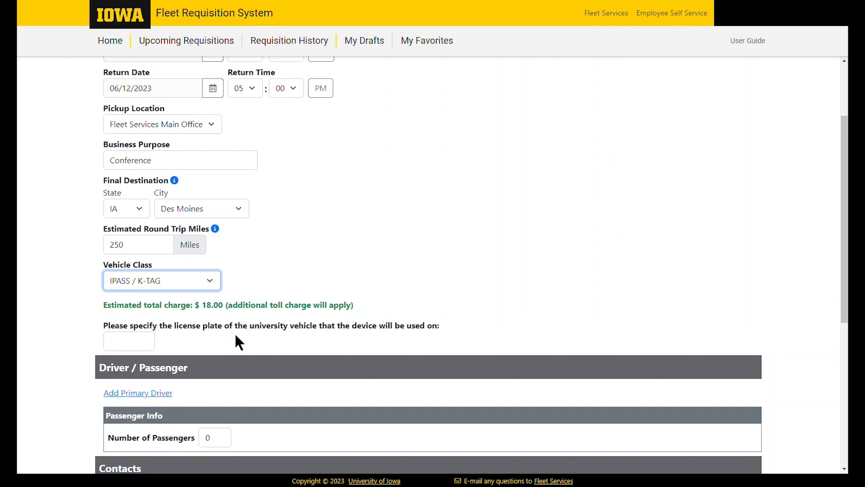
pyautogui.click(208, 280)
pyautogui.click(207, 296)
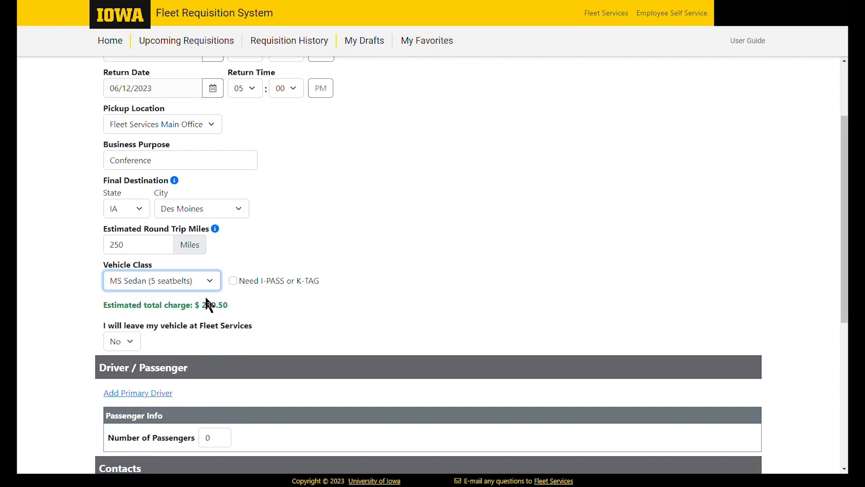
pyautogui.click(233, 280)
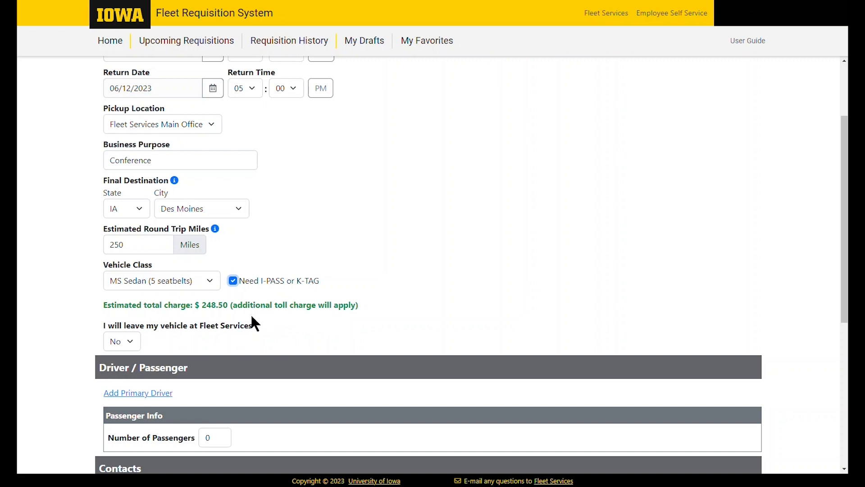
pyautogui.click(233, 279)
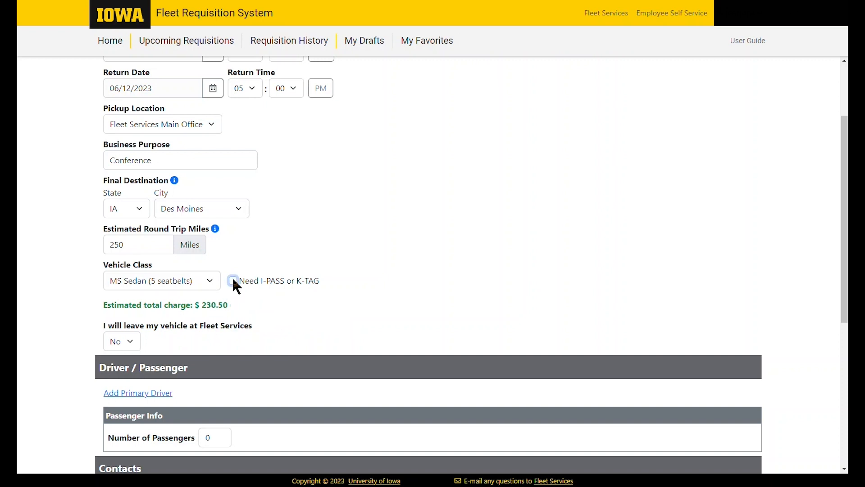
# Compare Minivan, Cargo Van and Large SUV charges, then return to MS Sedan (5 seatbelts)
pyautogui.click(210, 279)
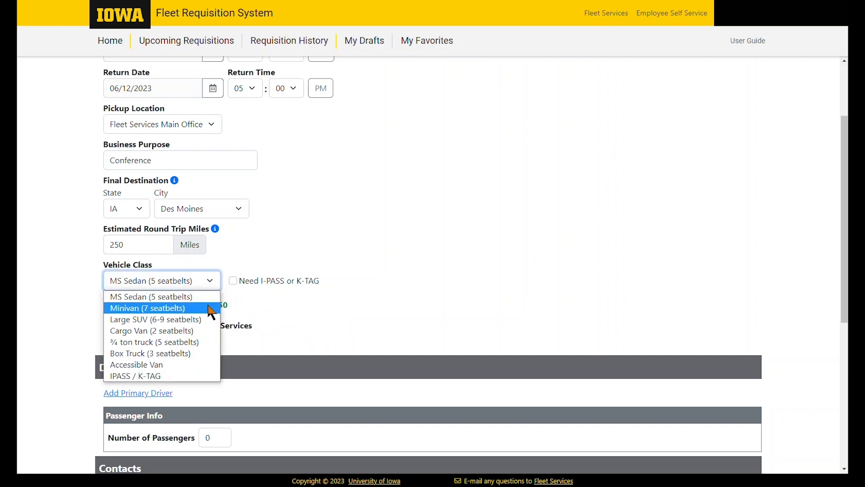
pyautogui.click(211, 282)
pyautogui.press('Down')
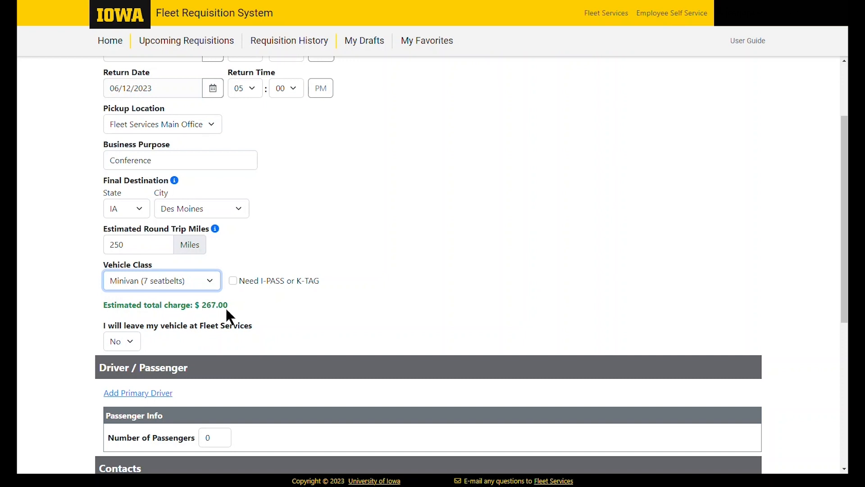
pyautogui.click(210, 280)
pyautogui.click(203, 332)
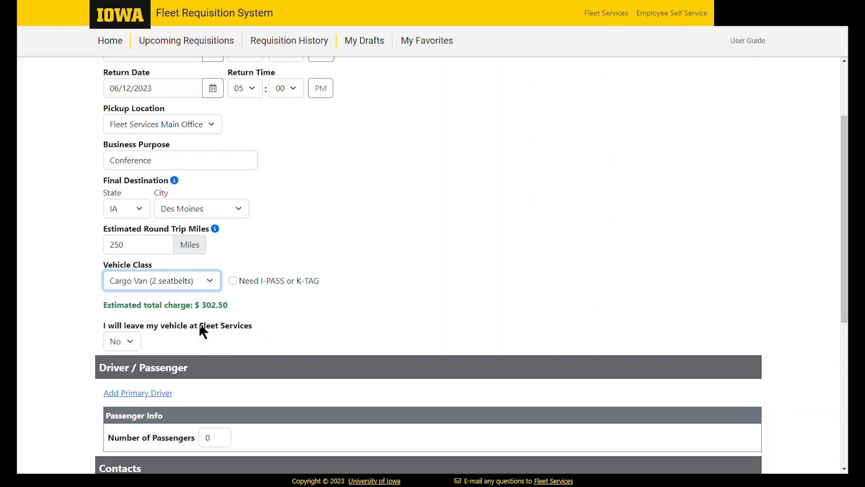
pyautogui.click(208, 280)
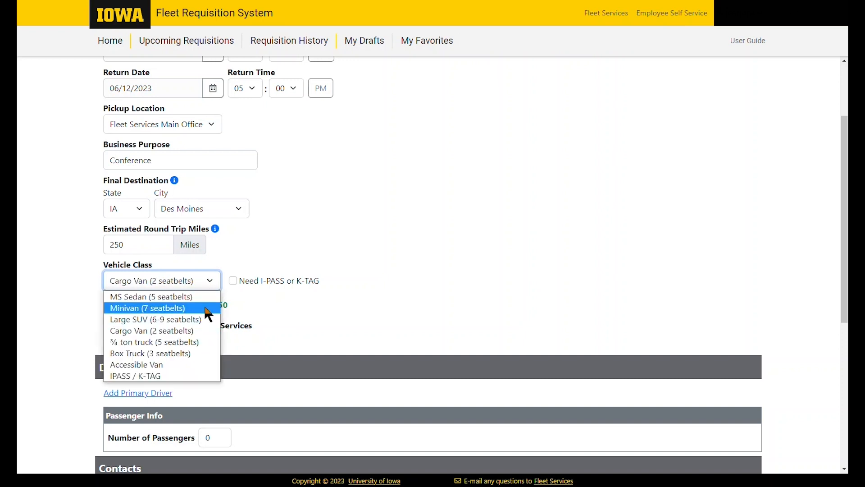
pyautogui.click(204, 319)
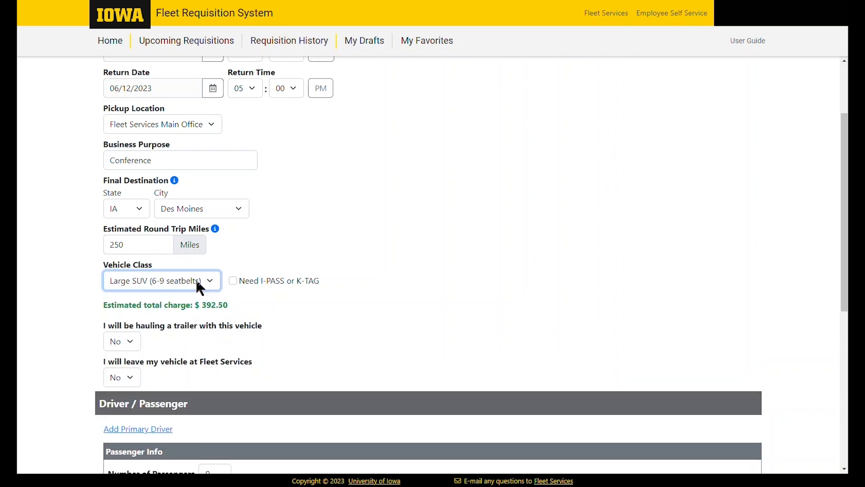
pyautogui.click(196, 281)
pyautogui.click(195, 297)
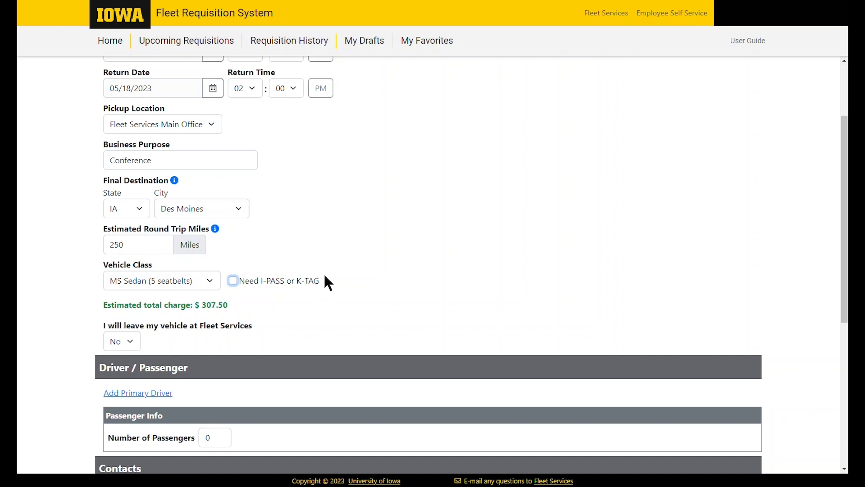
# Set 'I will leave my vehicle at Fleet Services' to Yes
pyautogui.scroll(-2, 325, 276)
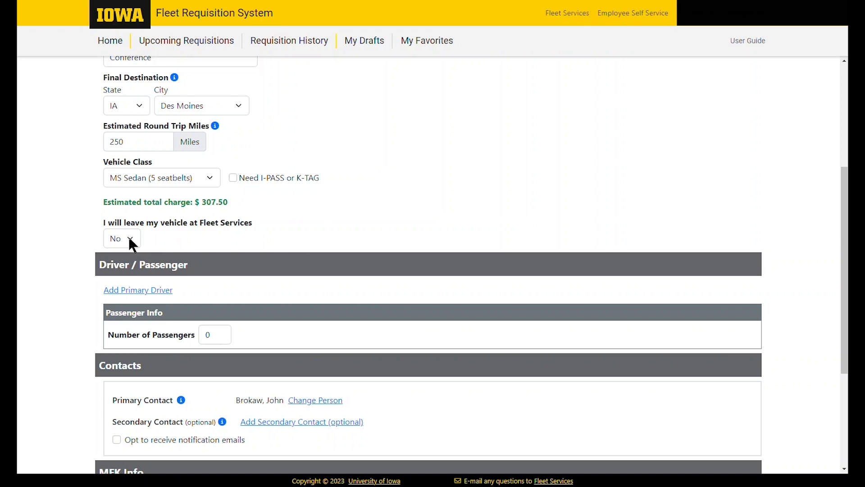
pyautogui.click(130, 238)
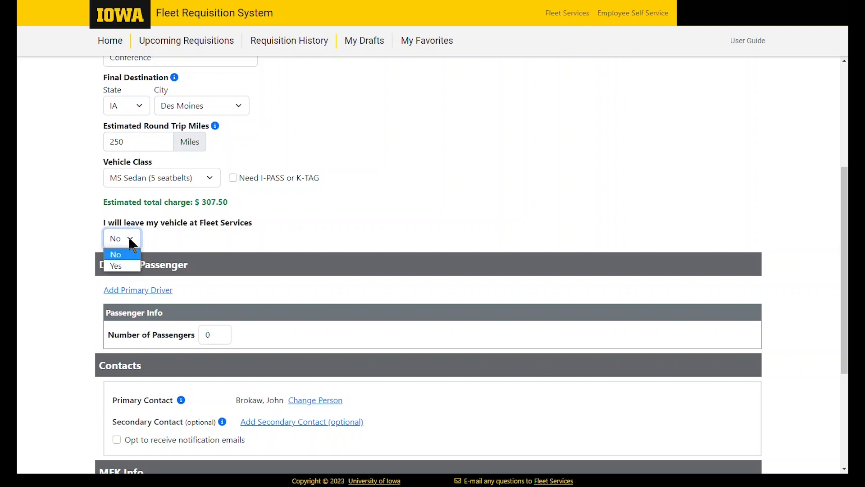
pyautogui.click(120, 266)
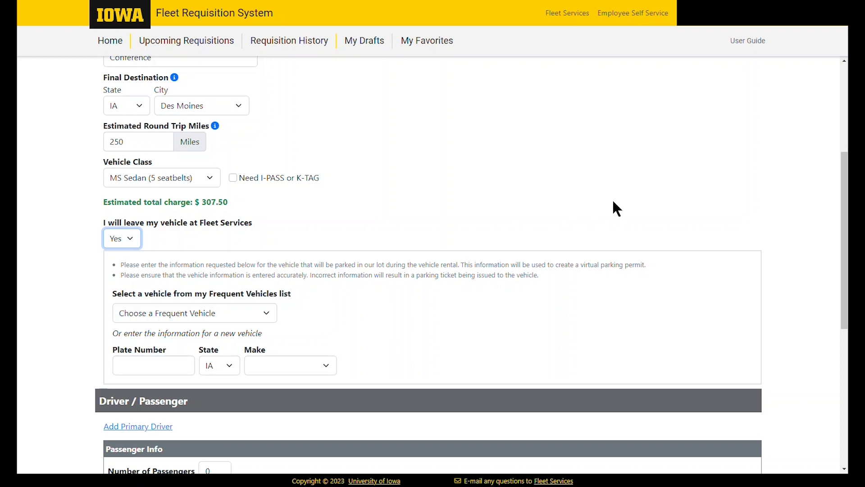
# Pick a saved frequent vehicle, then clear that choice
pyautogui.click(274, 317)
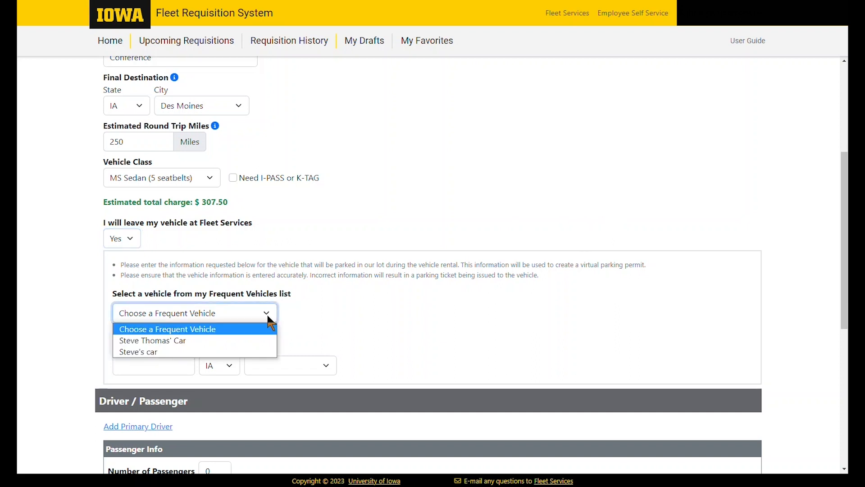
pyautogui.click(245, 340)
pyautogui.click(254, 314)
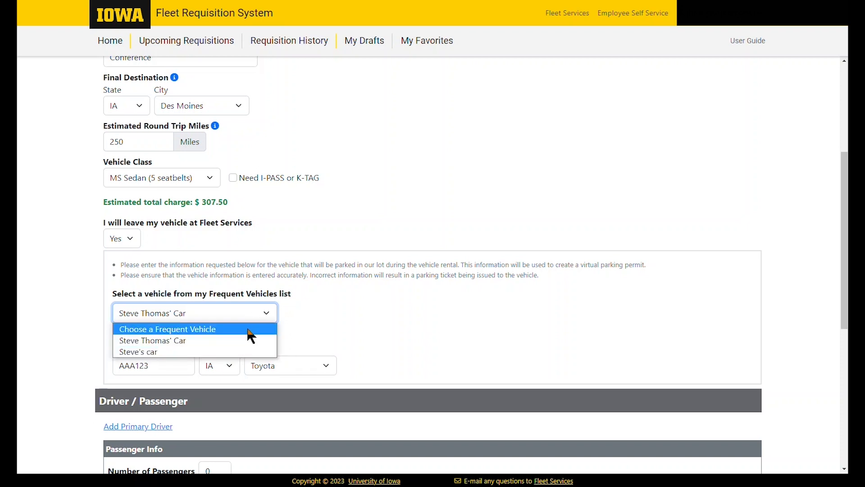
pyautogui.click(247, 330)
# Enter the parked vehicle's plate number, keep state IA and choose make Genisis
pyautogui.click(163, 368)
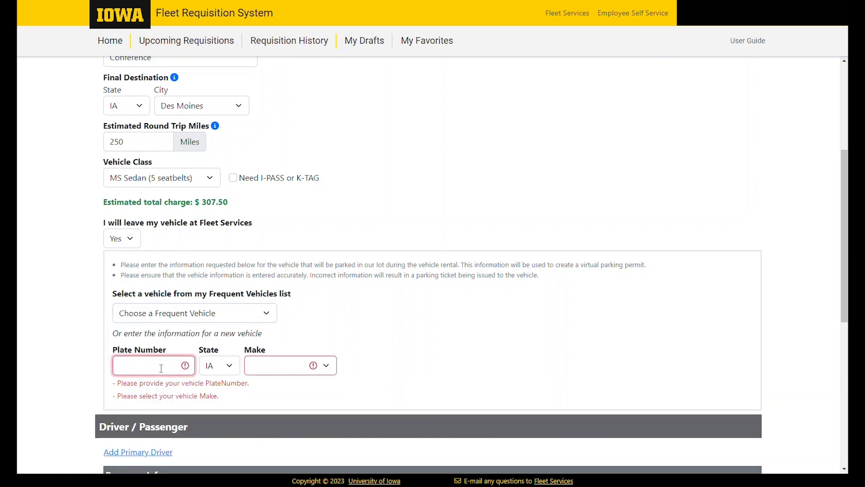
pyautogui.write('AAA123')
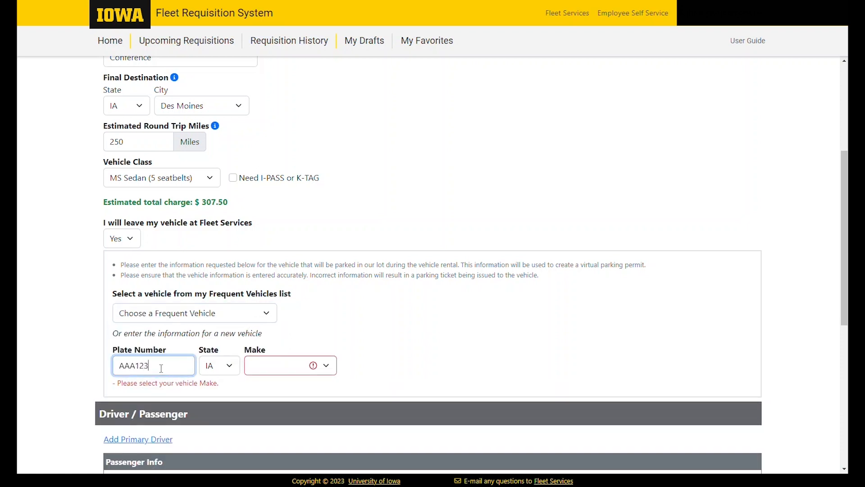
pyautogui.press('Tab')
pyautogui.press('Tab')
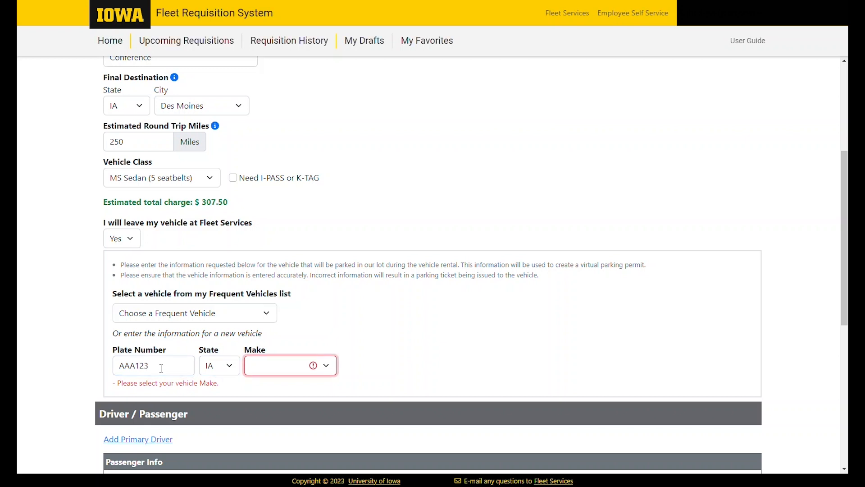
pyautogui.press('b')
pyautogui.press('u')
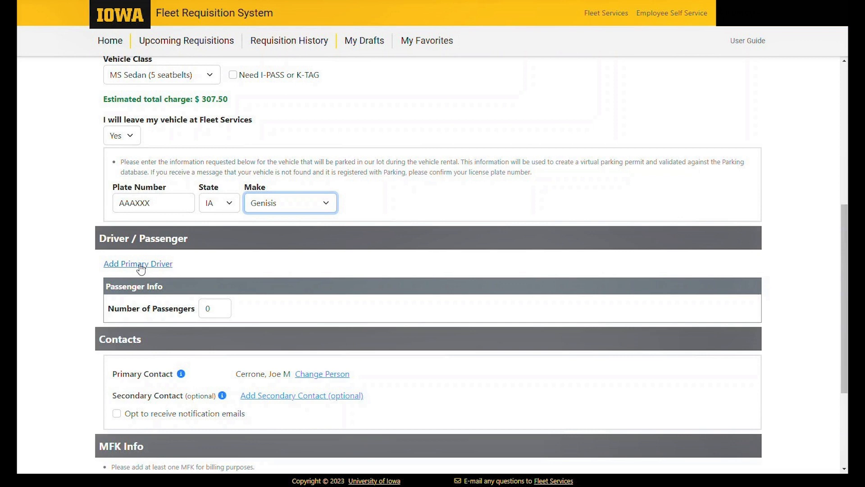
# Add a primary driver by searching university people by surname and selecting the match
pyautogui.click(141, 265)
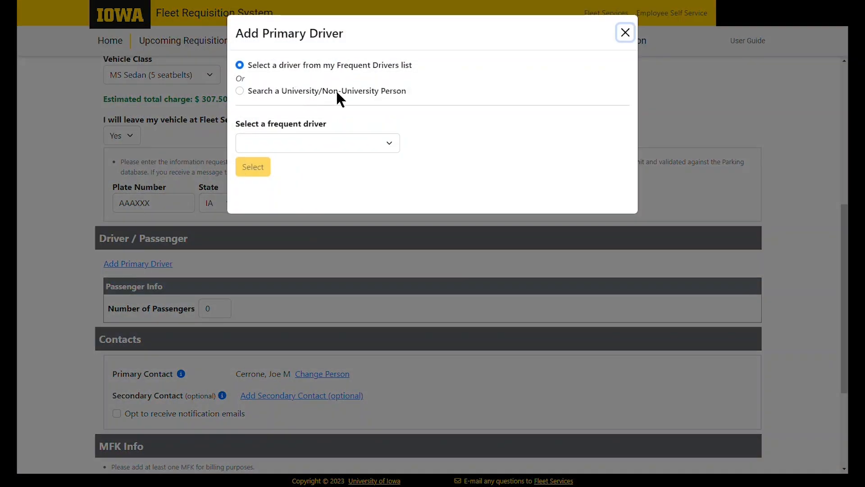
pyautogui.click(385, 140)
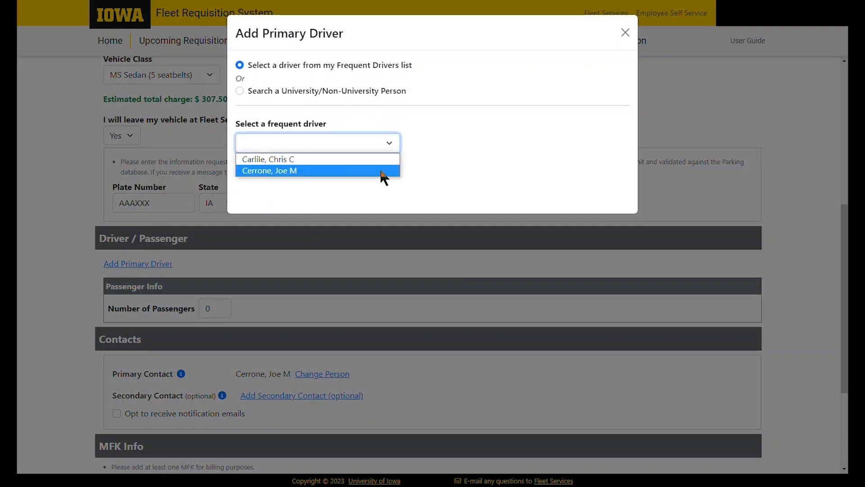
pyautogui.click(427, 102)
pyautogui.click(239, 90)
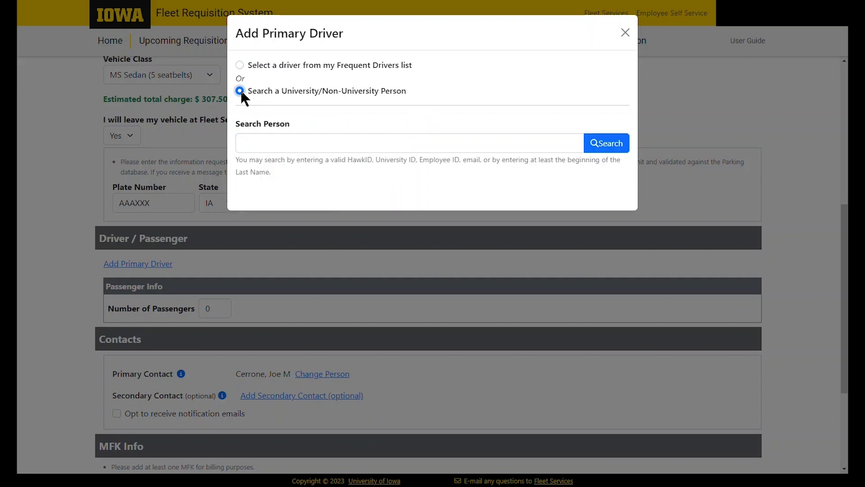
pyautogui.click(320, 145)
pyautogui.write('cerrone')
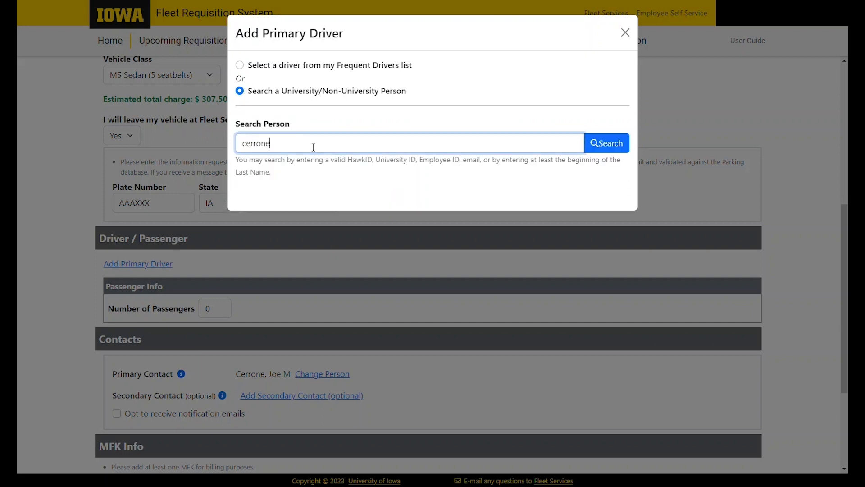
pyautogui.press('Return')
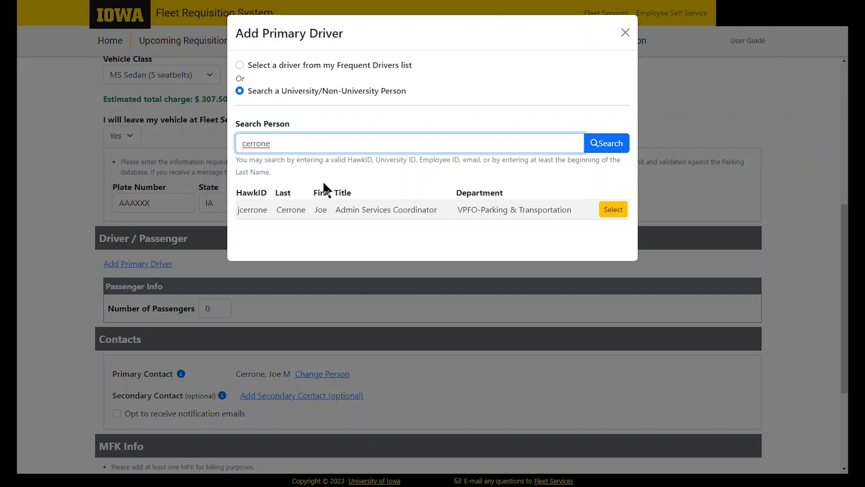
pyautogui.click(613, 210)
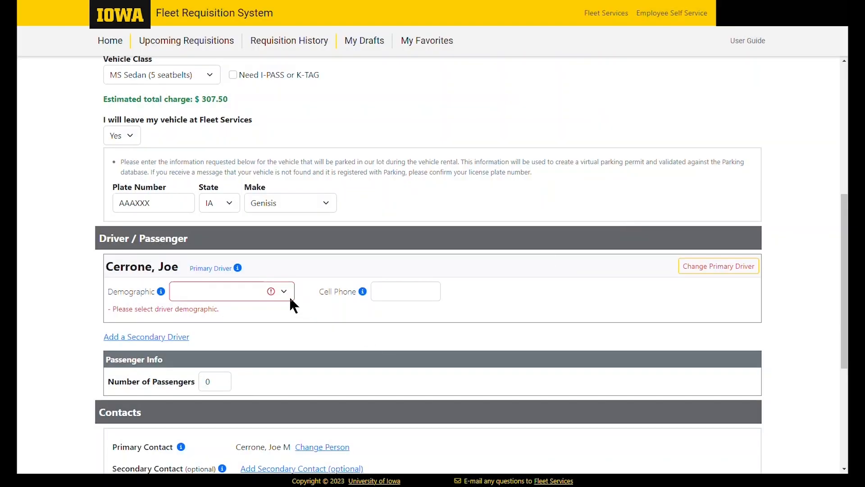
# Review the driver demographic options and their help definitions
pyautogui.click(287, 292)
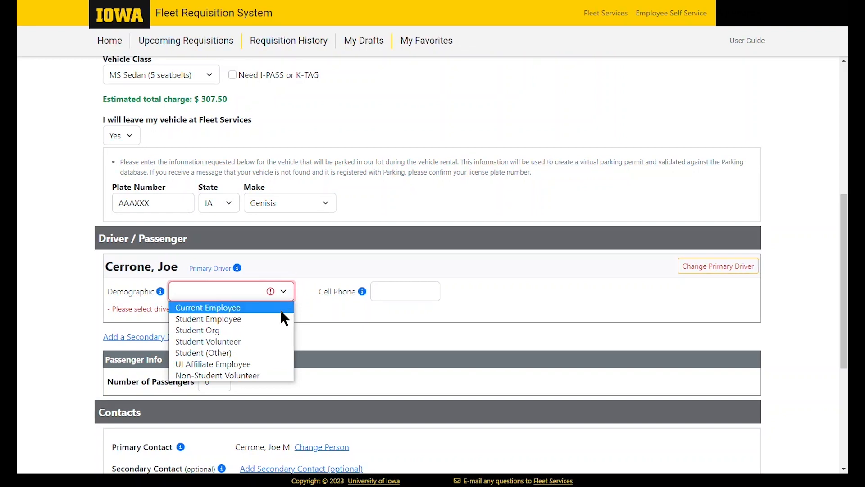
pyautogui.click(339, 336)
pyautogui.click(160, 291)
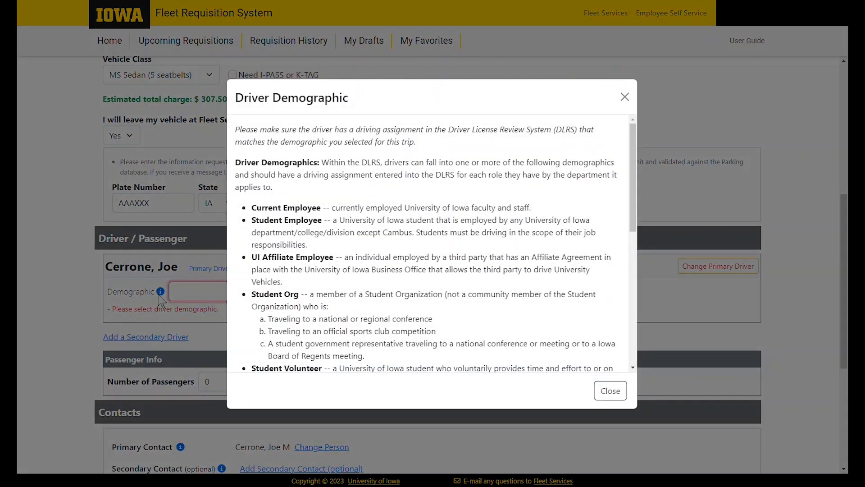
pyautogui.scroll(-8, 549, 212)
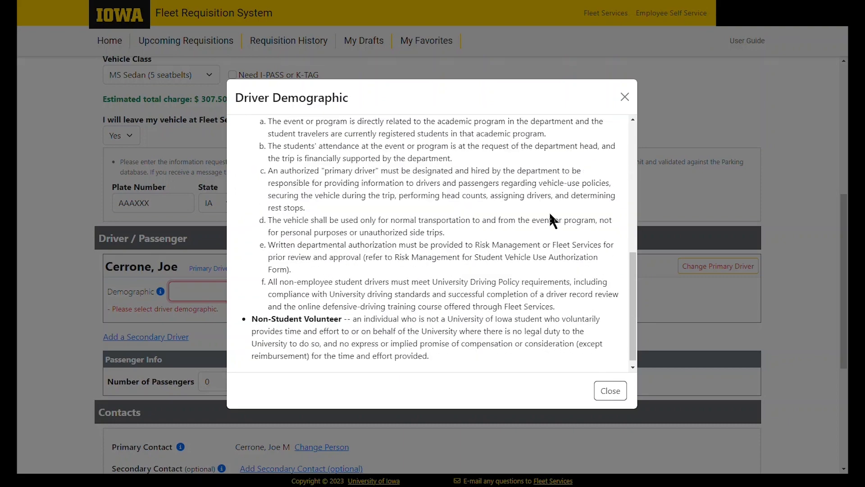
pyautogui.scroll(10, 552, 218)
pyautogui.click(610, 390)
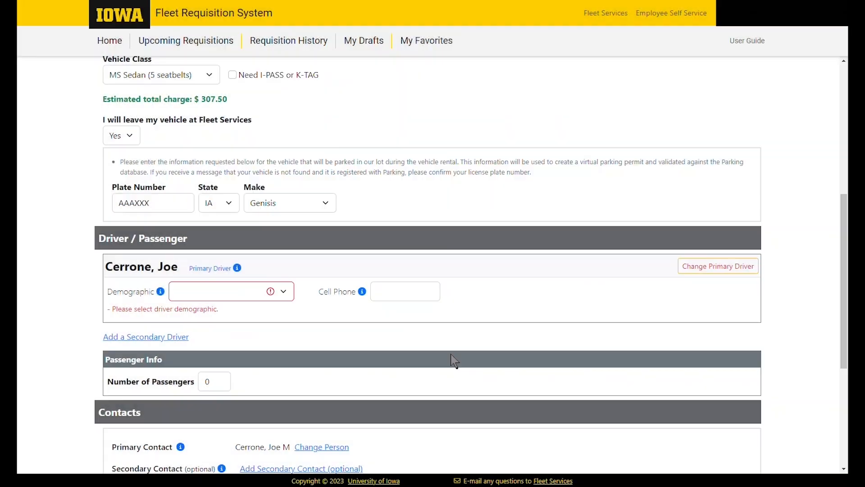
# Set the primary driver's demographic to Current Employee and enter their cell phone number
pyautogui.click(279, 287)
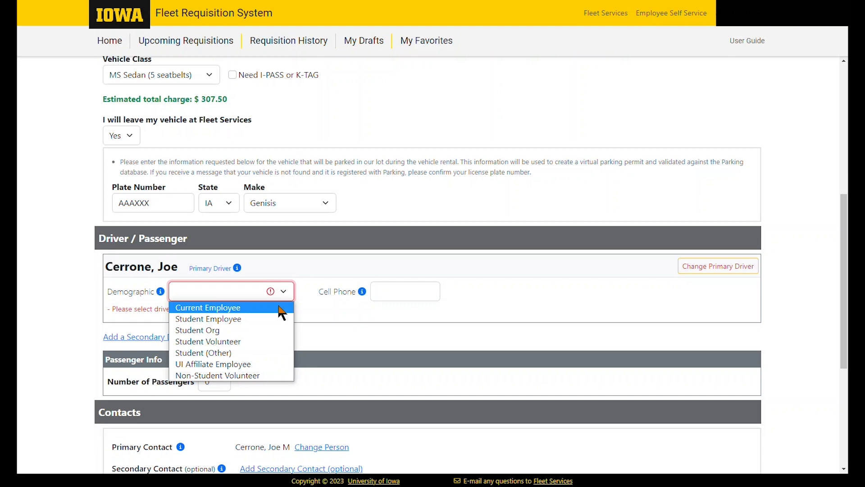
pyautogui.click(280, 308)
pyautogui.click(375, 295)
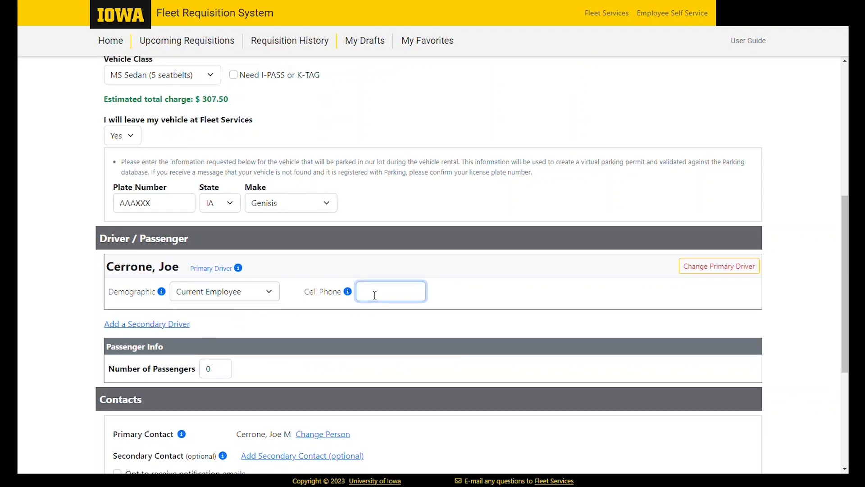
# Add the first frequent driver as secondary driver marked Current Employee, cancelling a further addition
pyautogui.click(167, 328)
pyautogui.click(385, 143)
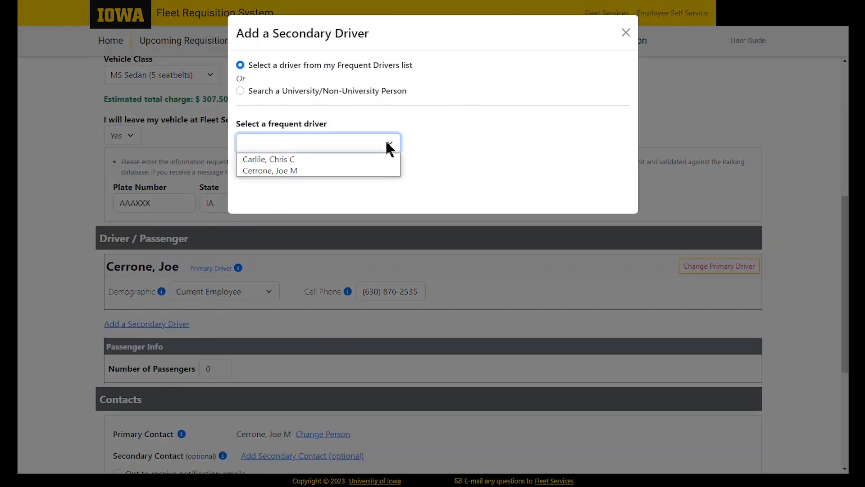
pyautogui.click(372, 160)
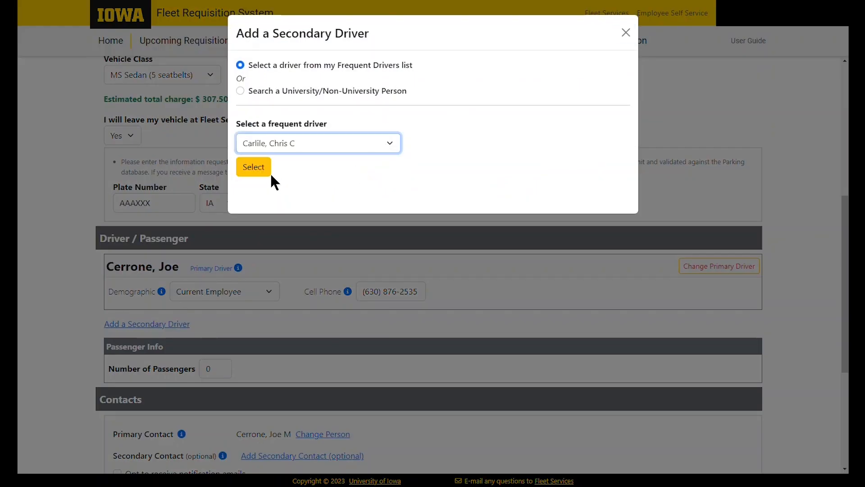
pyautogui.click(253, 167)
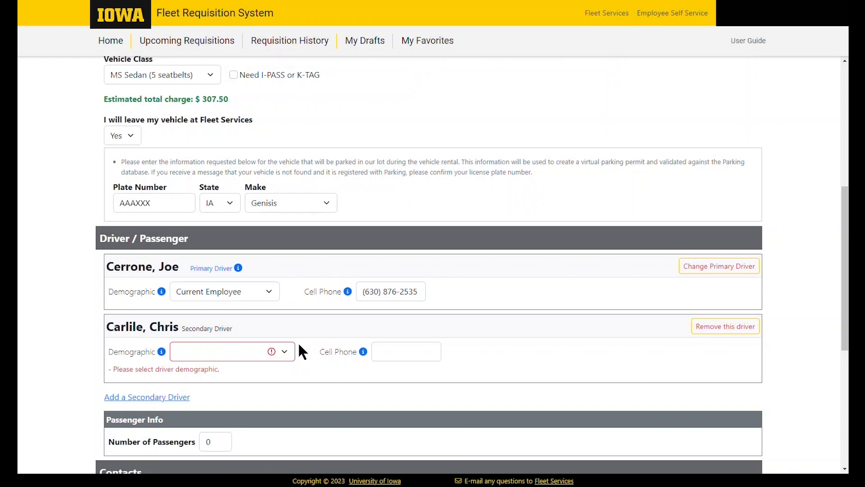
pyautogui.click(288, 349)
pyautogui.click(267, 367)
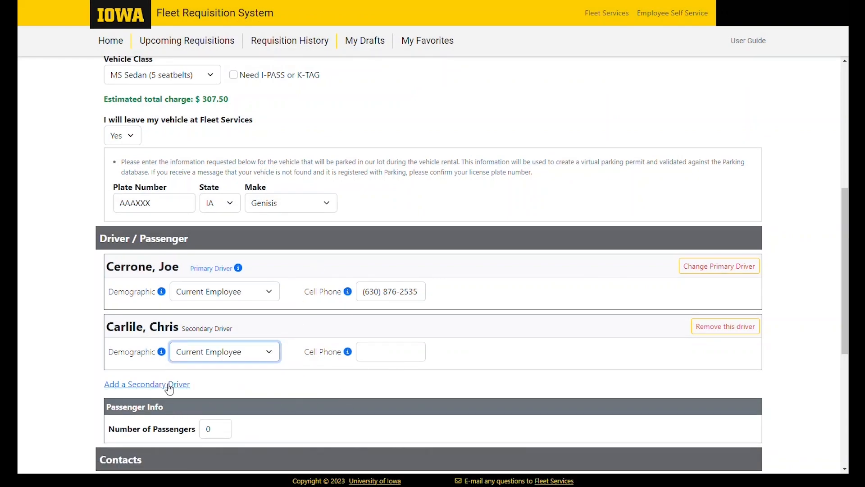
pyautogui.click(169, 385)
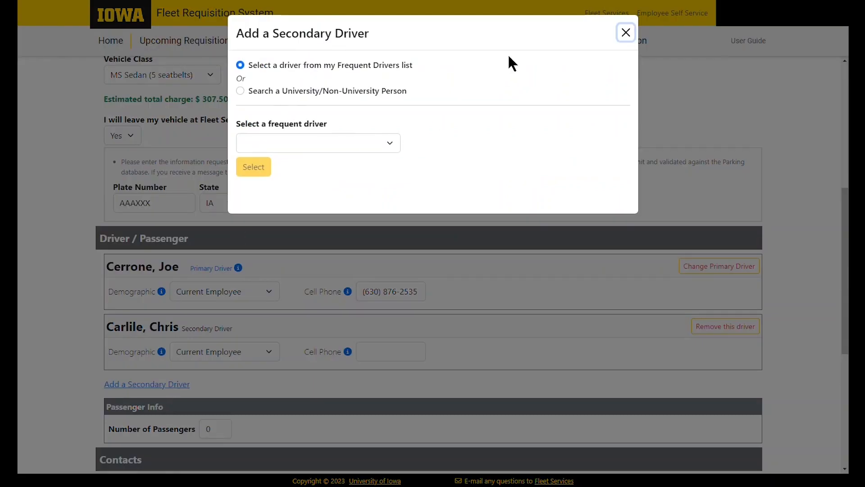
pyautogui.click(626, 32)
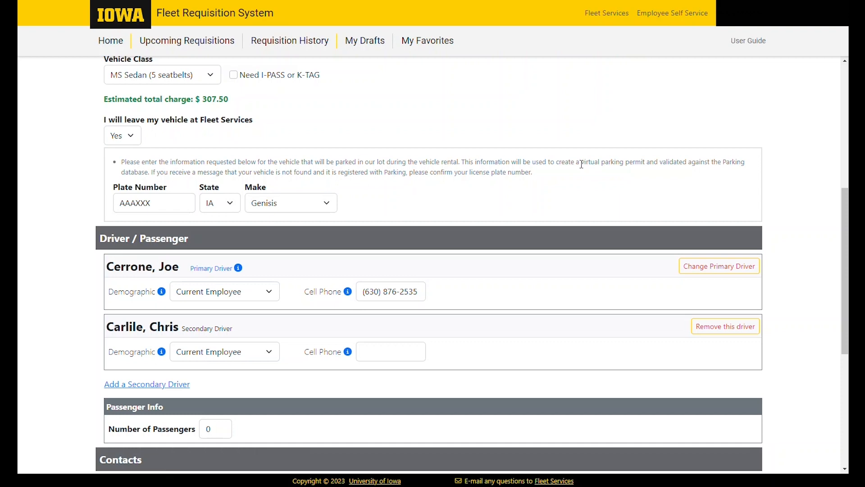
# Enter 2 as the number of passengers and tick Students
pyautogui.scroll(-2, 578, 174)
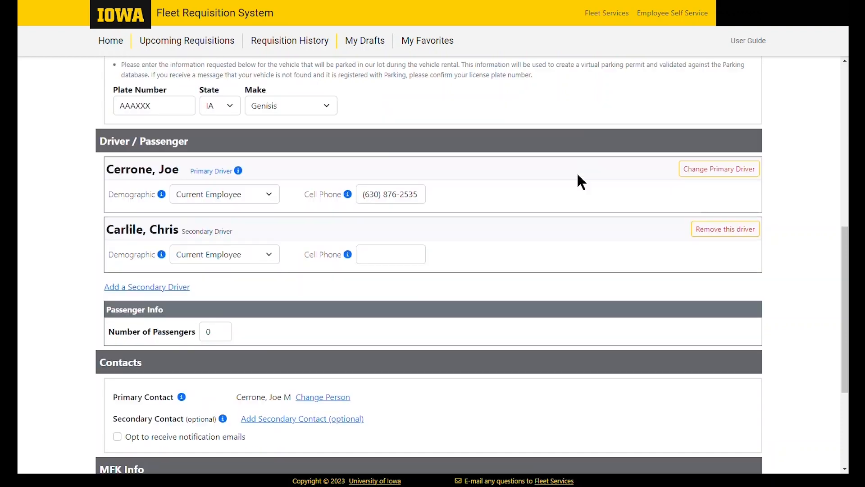
pyautogui.scroll(-1, 579, 180)
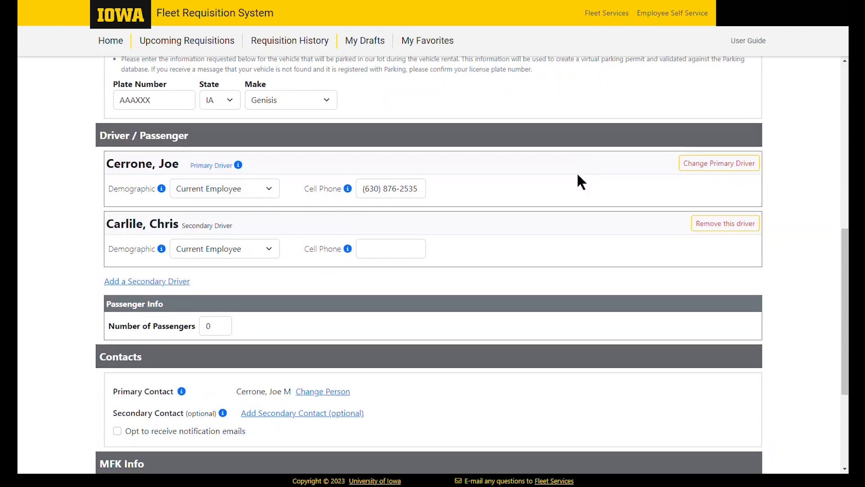
pyautogui.scroll(-2, 576, 180)
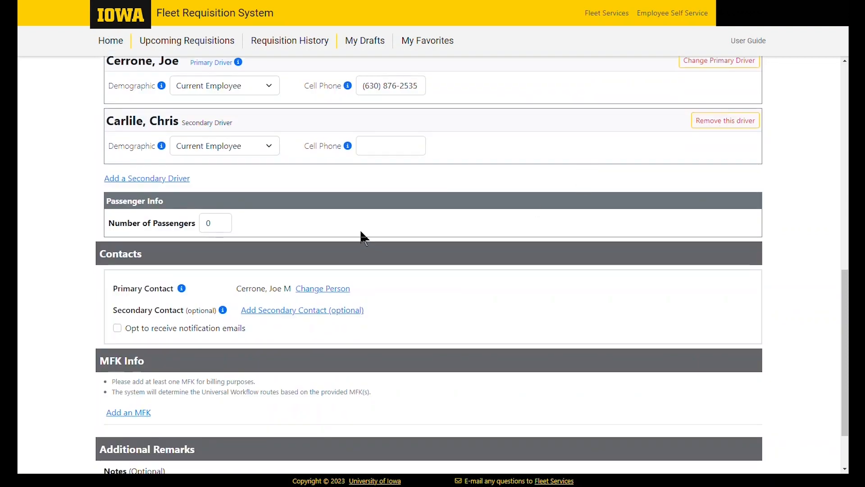
pyautogui.doubleClick(211, 224)
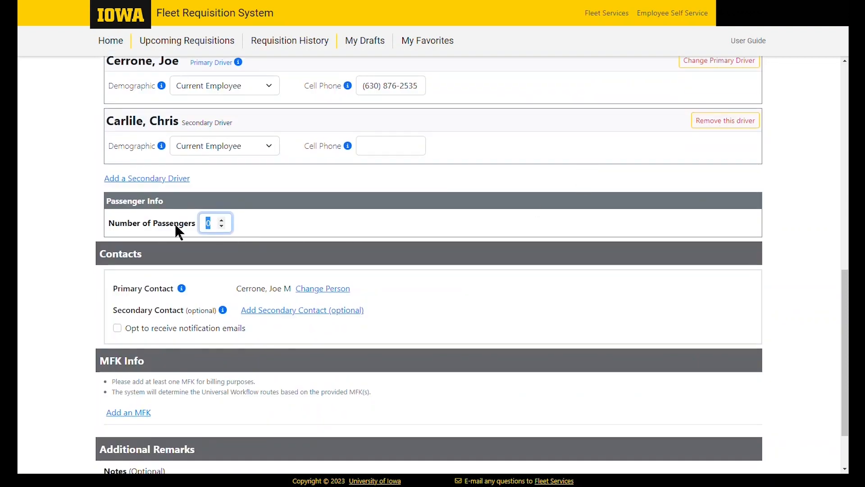
pyautogui.write('2')
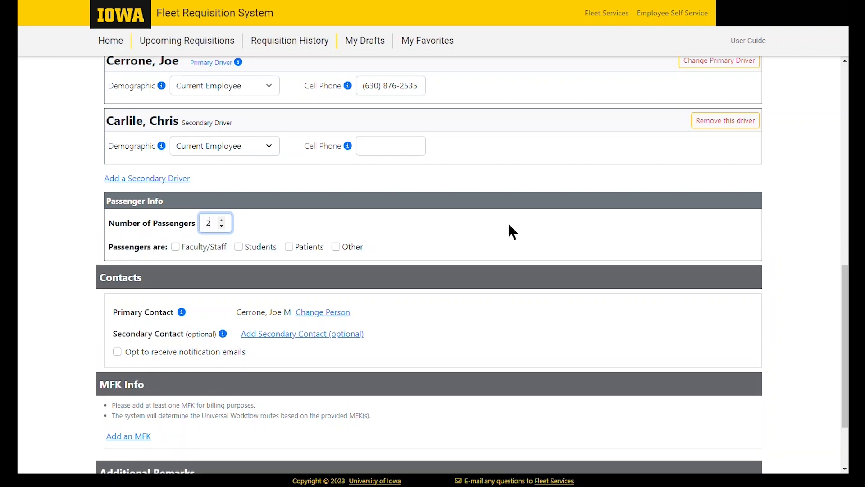
pyautogui.click(237, 246)
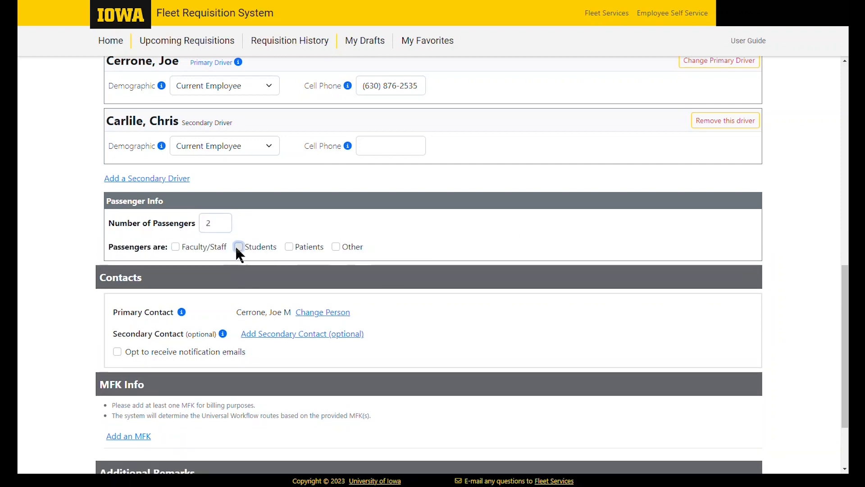
pyautogui.scroll(-3, 449, 248)
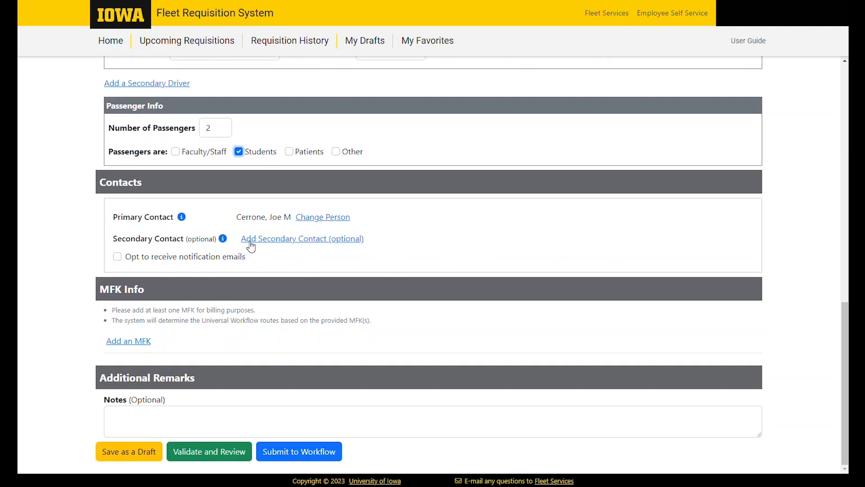
# Add the secondary contact found by searching the person's name, and opt in to notification emails
pyautogui.click(338, 240)
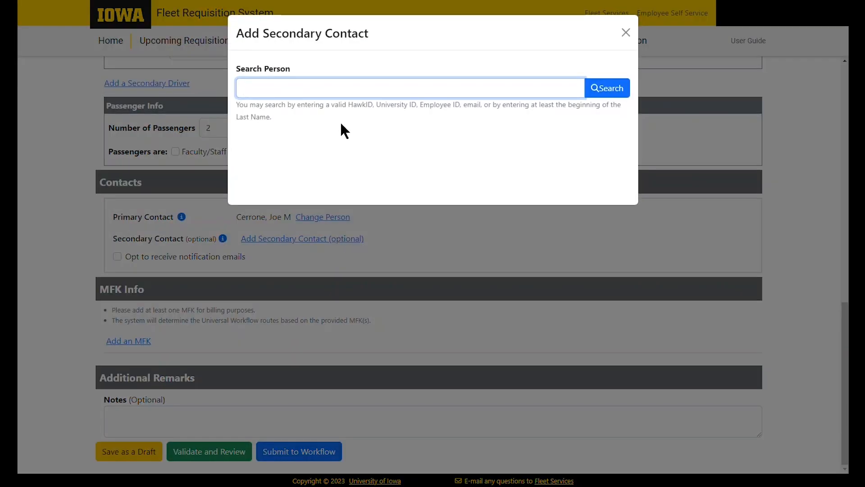
pyautogui.press('Return')
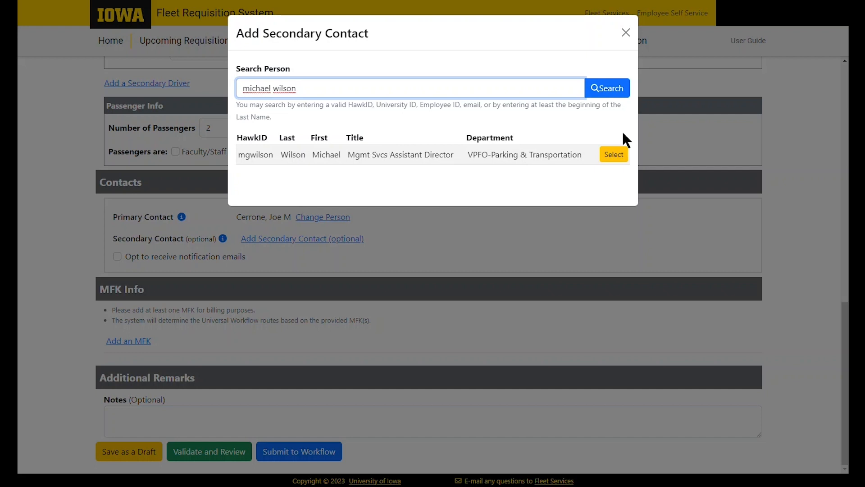
pyautogui.click(614, 155)
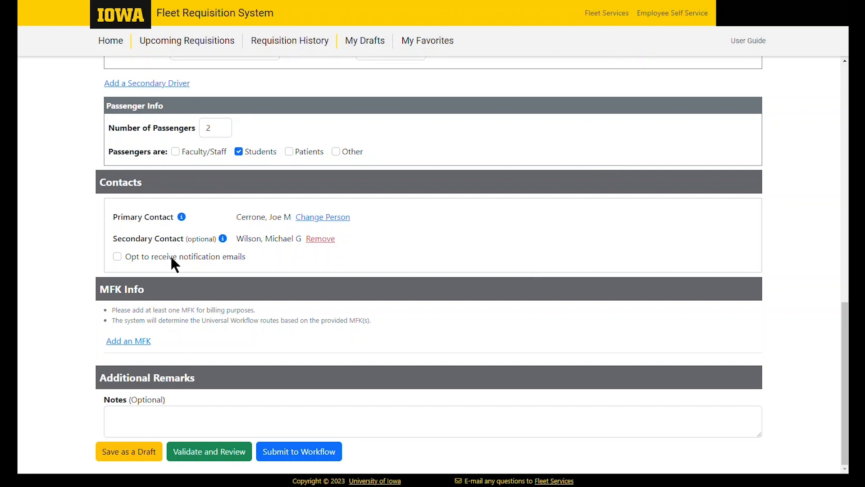
pyautogui.click(117, 255)
pyautogui.click(130, 343)
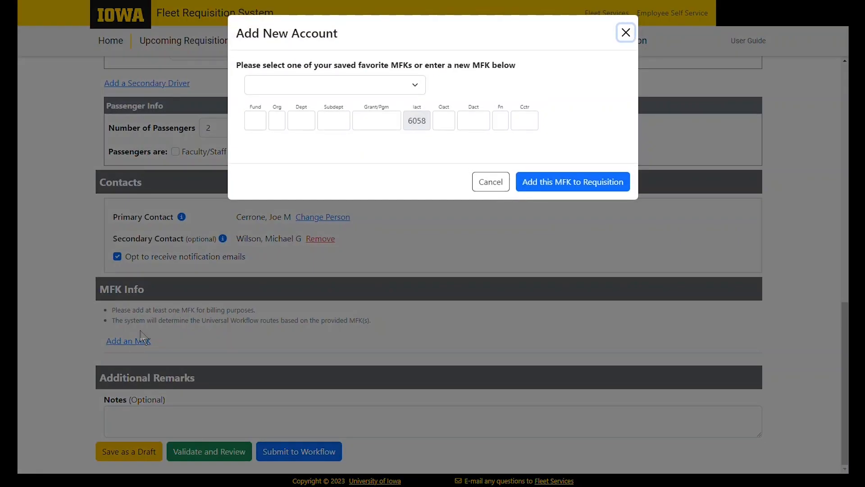
pyautogui.click(409, 89)
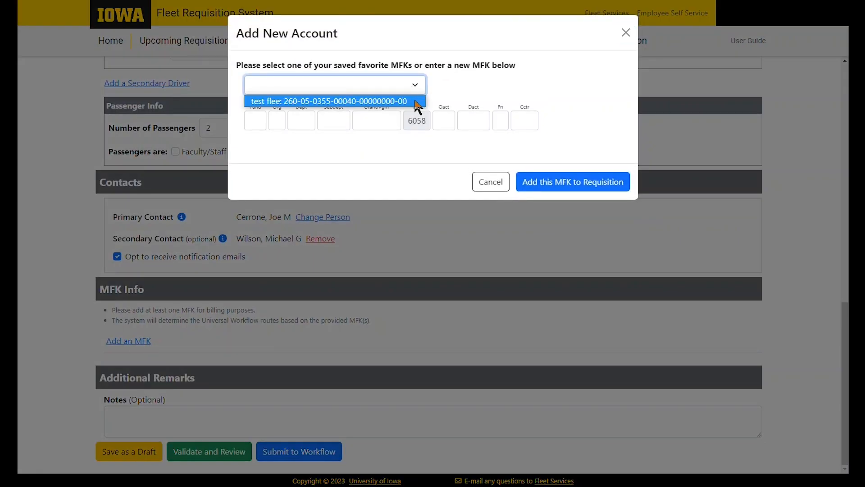
pyautogui.click(479, 71)
pyautogui.click(265, 122)
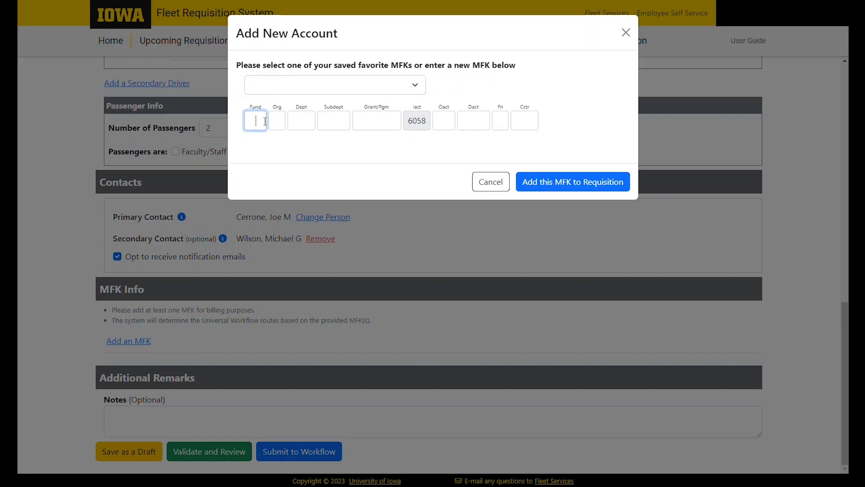
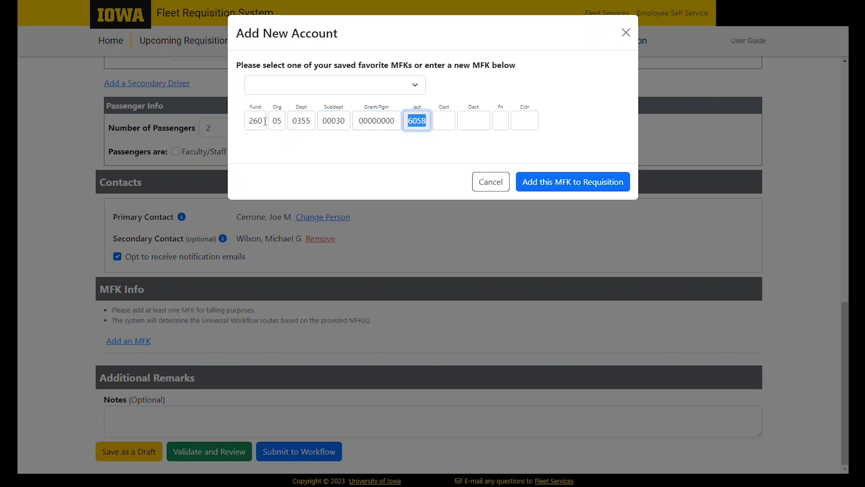
pyautogui.press('Tab')
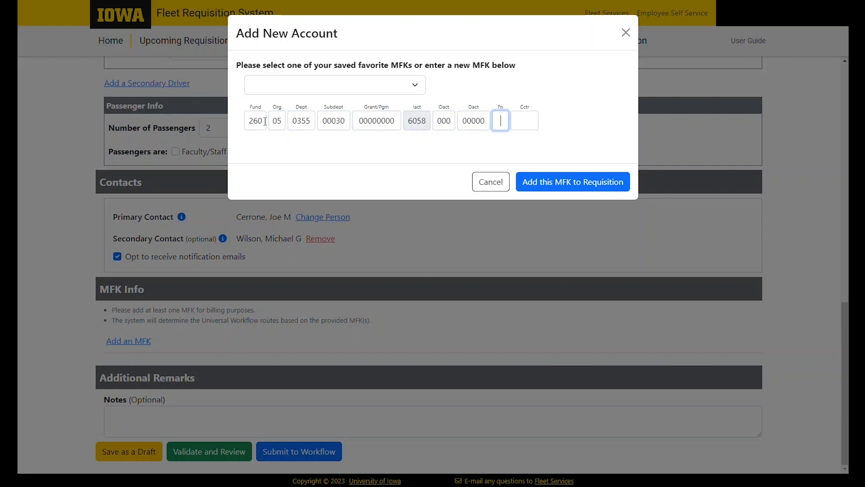
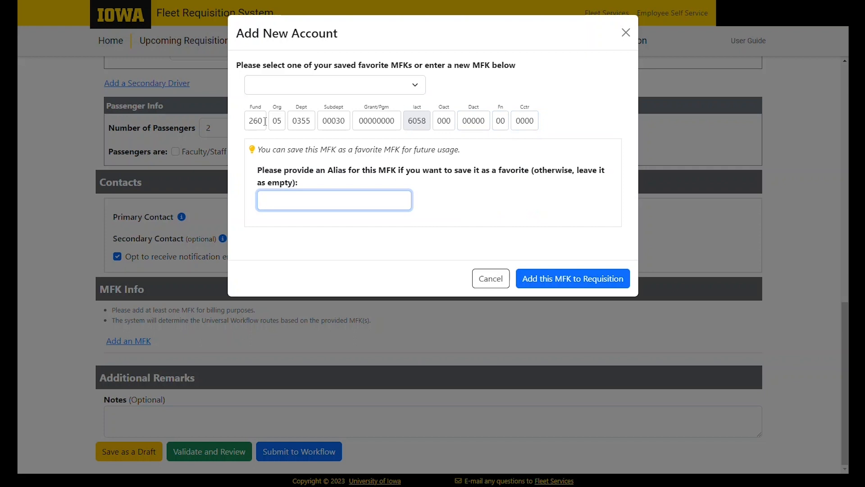
pyautogui.click(496, 201)
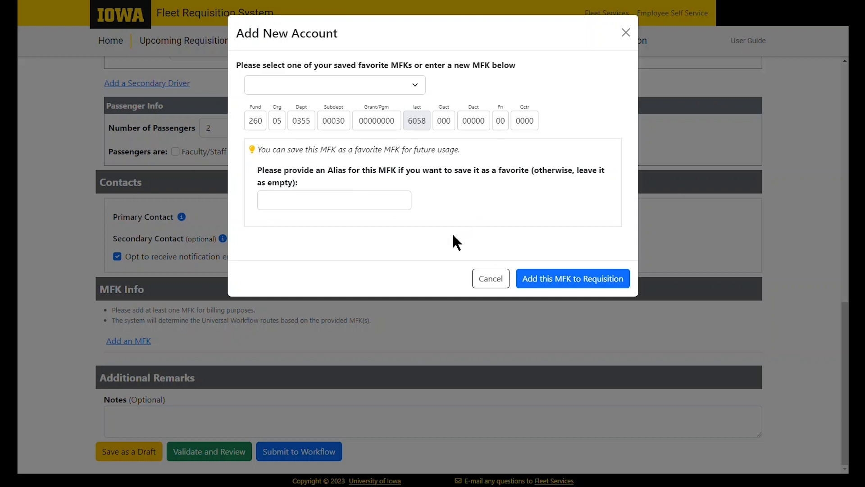
pyautogui.click(374, 202)
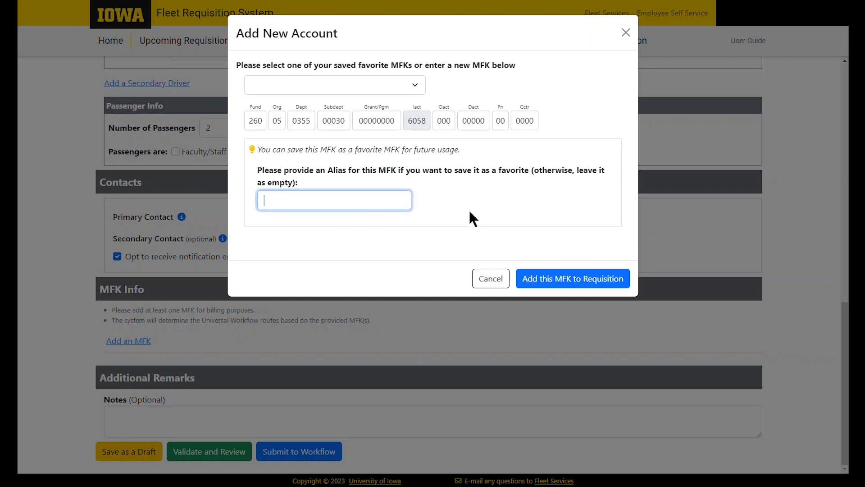
pyautogui.write('test')
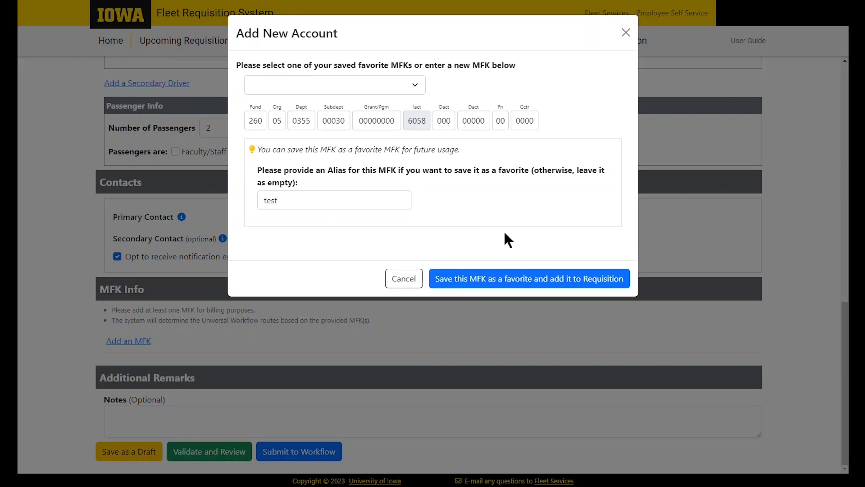
pyautogui.click(526, 281)
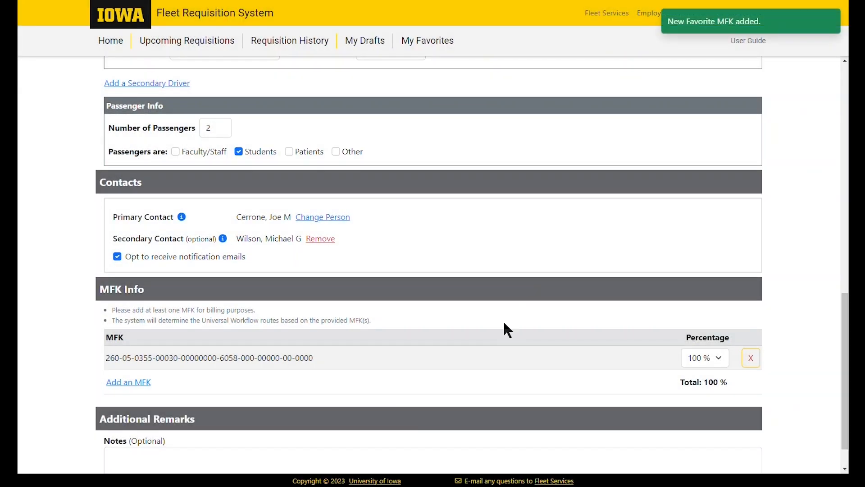
# Add the saved 'test flee' favorite MFK as a second account on the requisition
pyautogui.scroll(-1, 469, 329)
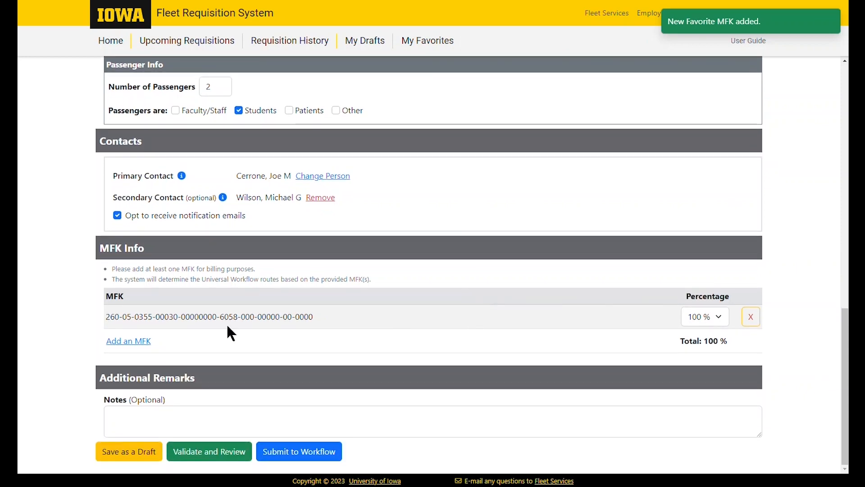
pyautogui.click(138, 341)
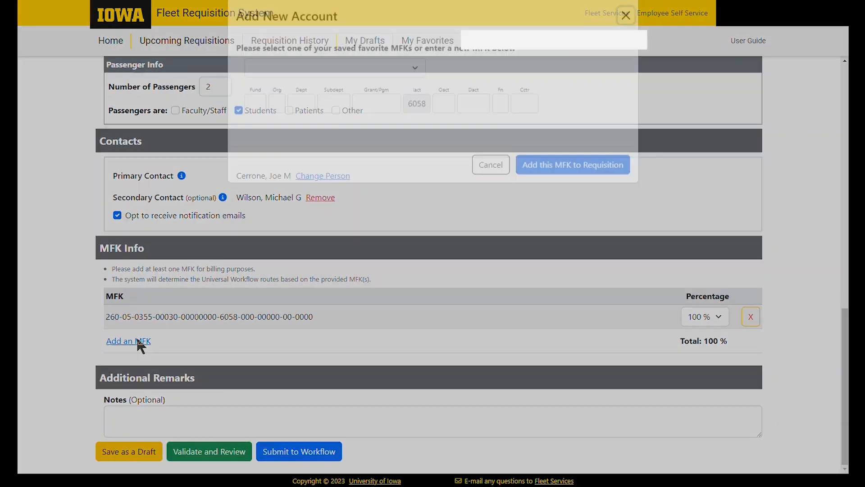
pyautogui.click(394, 86)
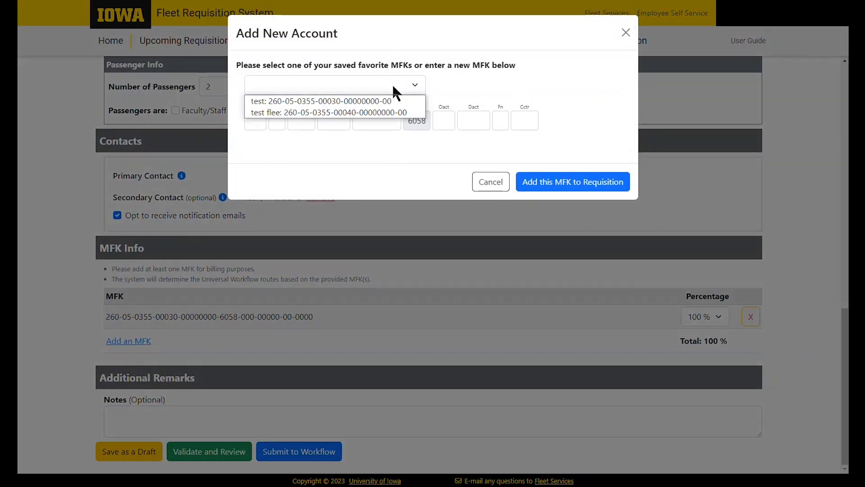
pyautogui.click(394, 112)
pyautogui.click(577, 181)
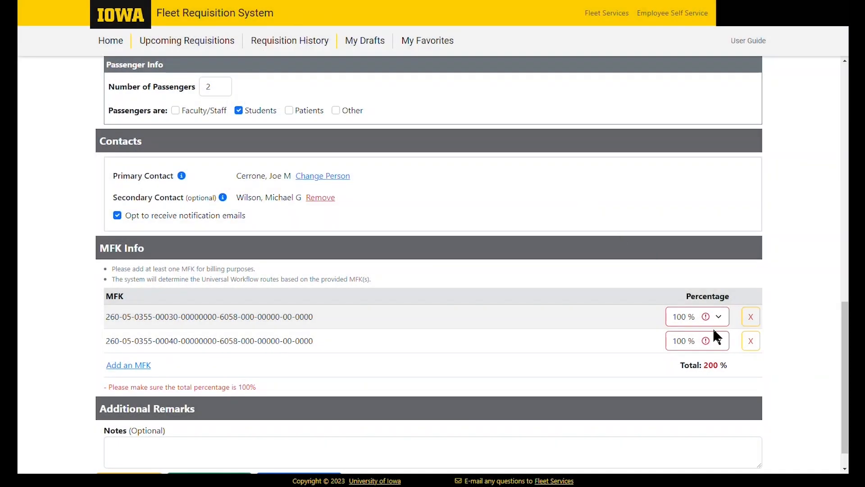
# Set both MFK percentages to 50% for a 100% total
pyautogui.click(719, 316)
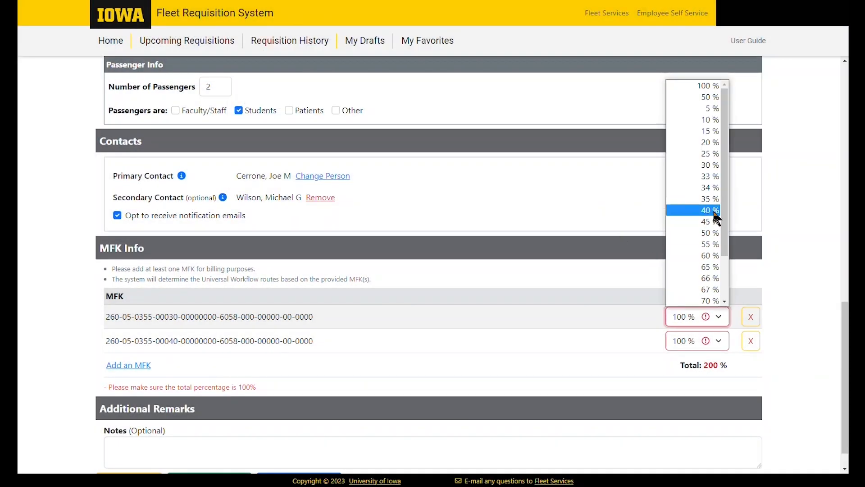
pyautogui.click(716, 232)
pyautogui.click(723, 335)
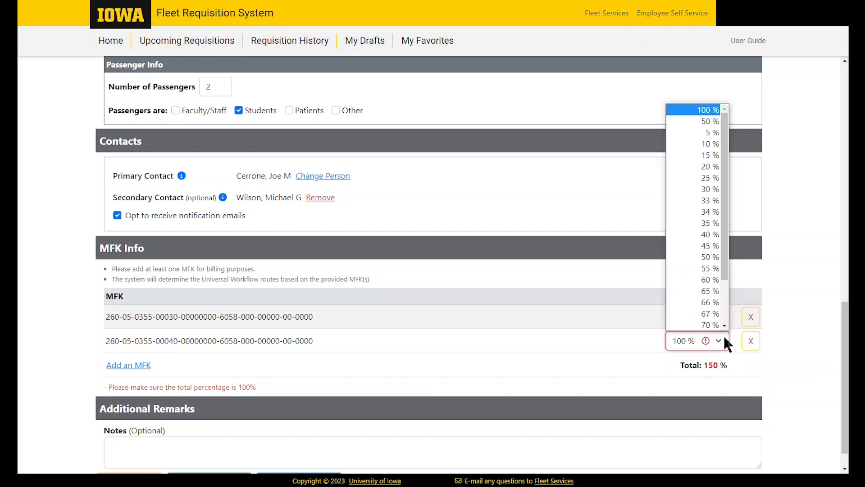
pyautogui.click(715, 259)
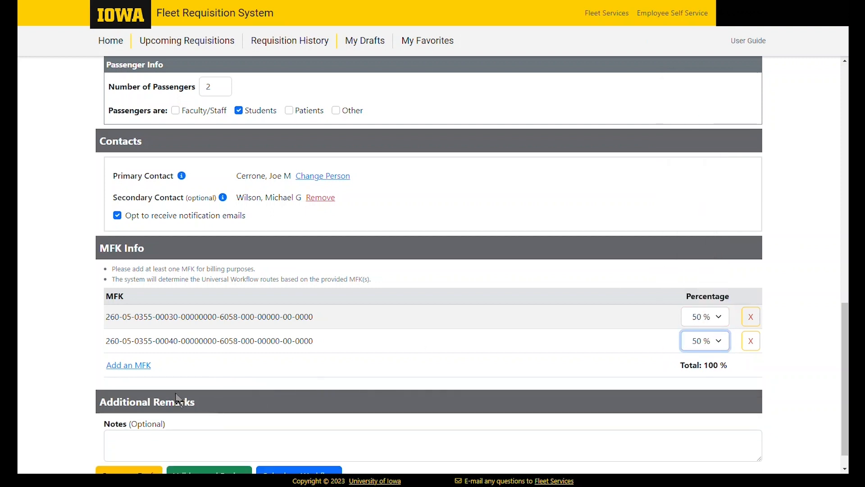
pyautogui.scroll(-1, 432, 357)
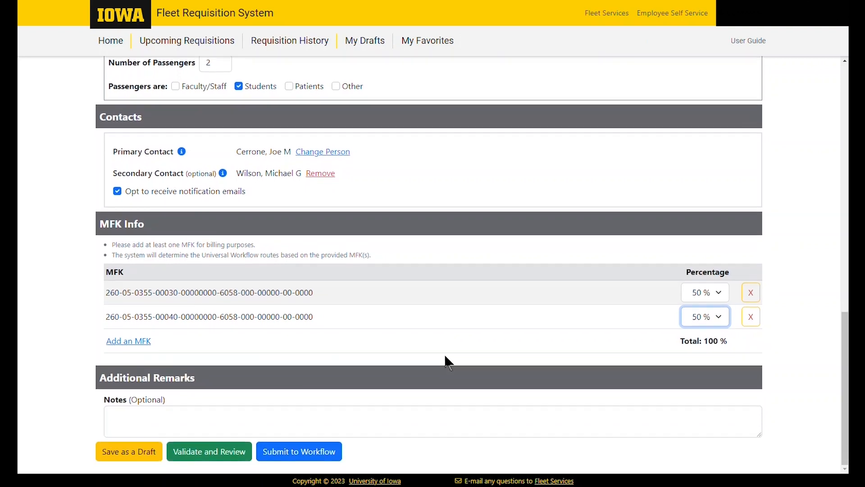
# Write 'Trip will begin on 5/12 at 7am' in the optional Notes field
pyautogui.click(467, 413)
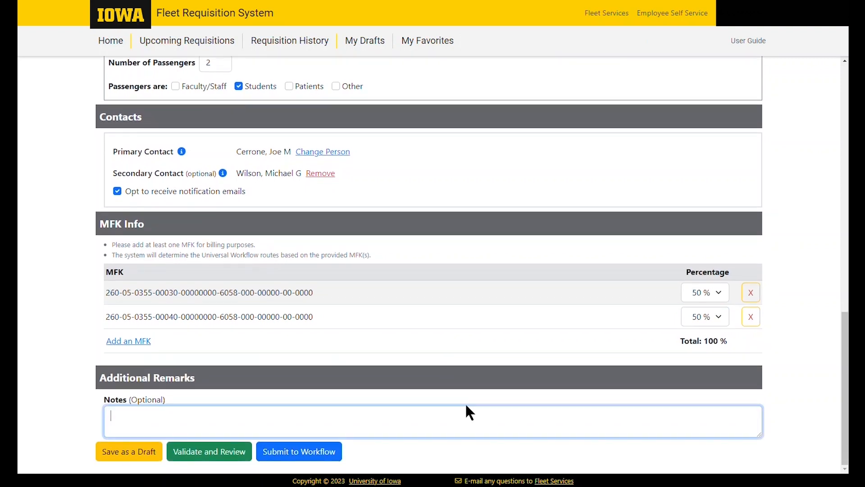
pyautogui.write('Trip will begin on 5/12 at 7am')
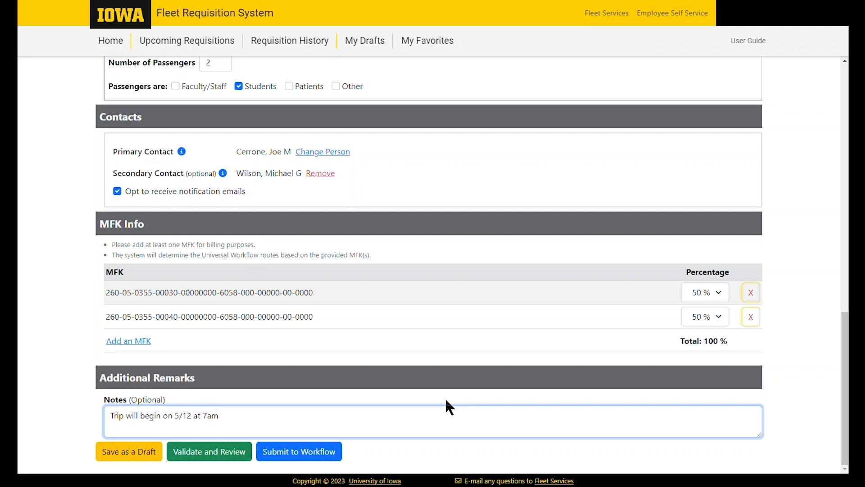
pyautogui.click(584, 346)
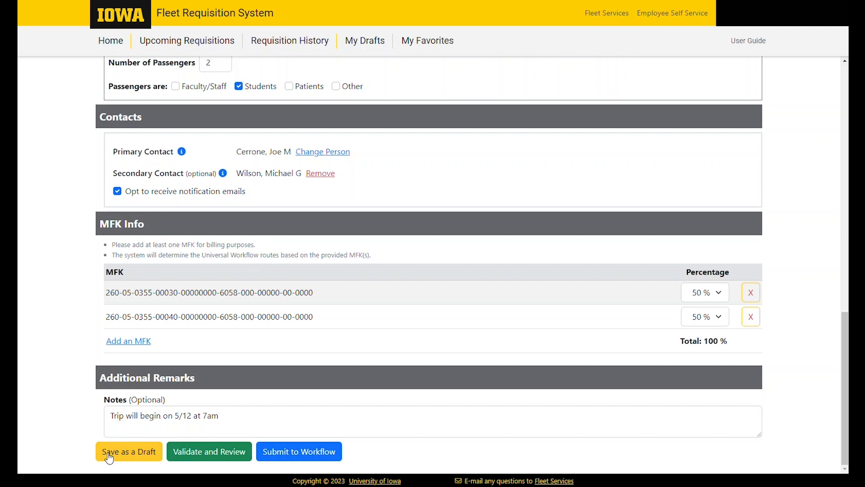
# Validate the form and look over the review summary
pyautogui.click(215, 459)
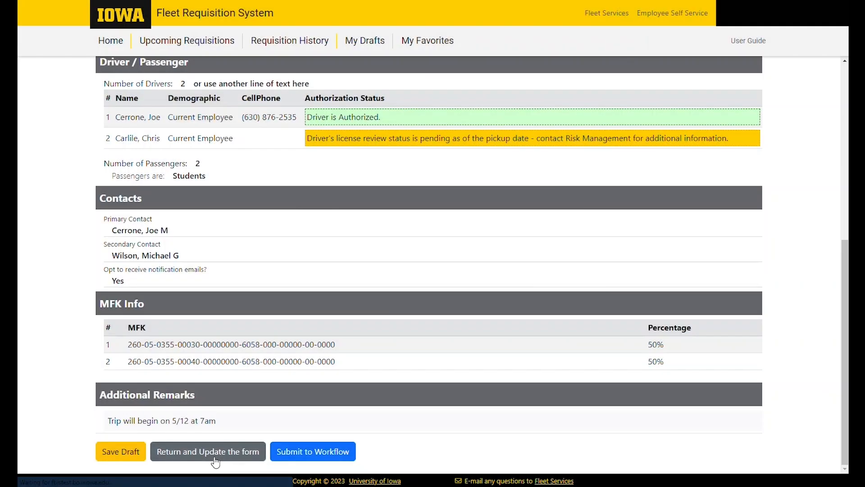
pyautogui.scroll(6, 388, 316)
pyautogui.scroll(1, 390, 314)
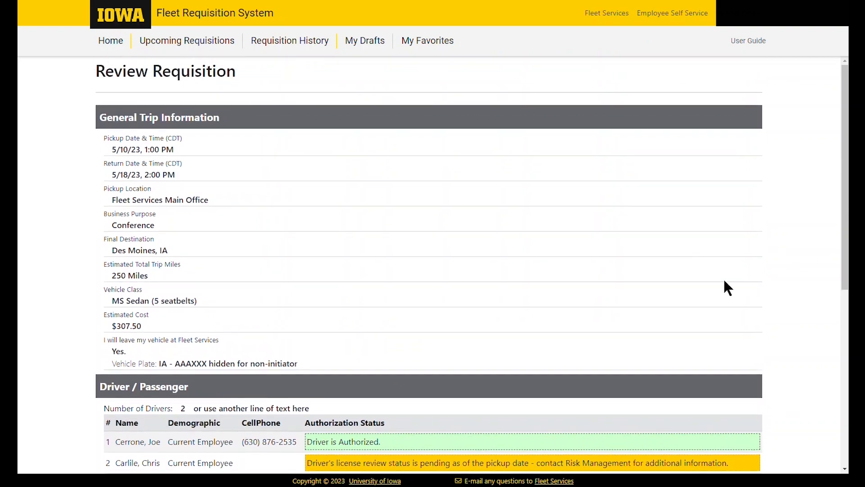
pyautogui.scroll(-2, 725, 282)
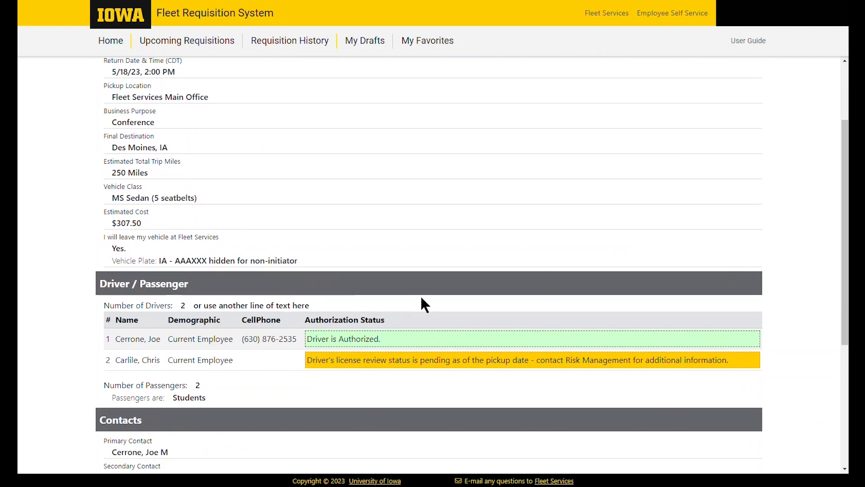
pyautogui.scroll(-2, 784, 350)
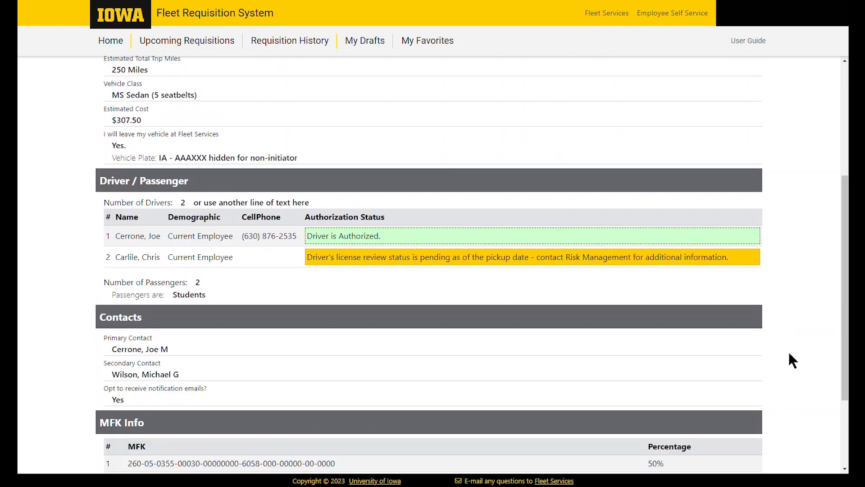
pyautogui.scroll(-2, 784, 349)
pyautogui.scroll(-1, 385, 336)
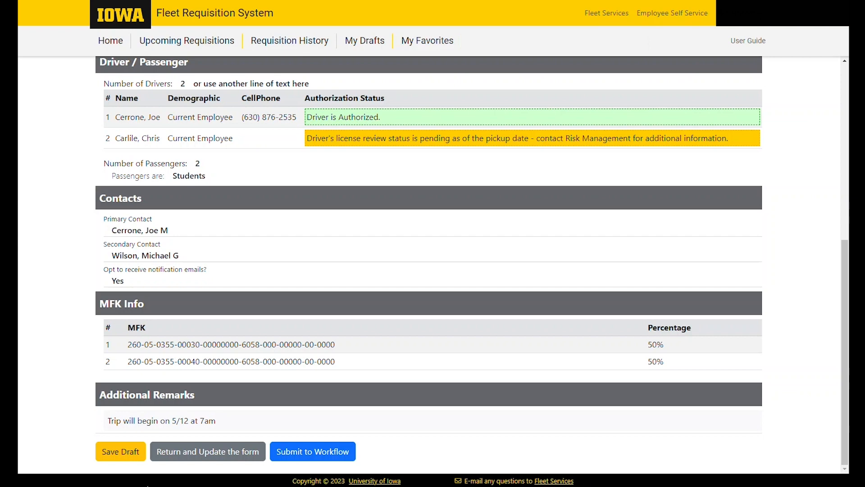
# Return to the form and change the pickup hour to 04
pyautogui.click(192, 457)
pyautogui.scroll(3, 366, 360)
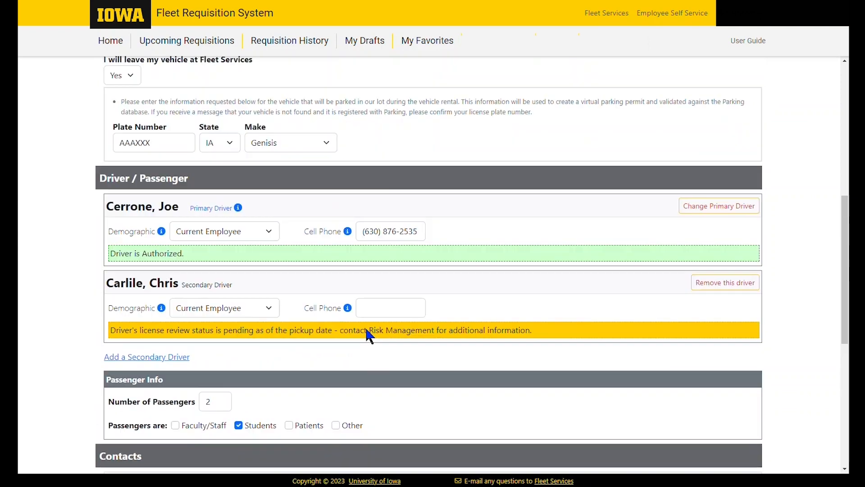
pyautogui.scroll(8, 367, 331)
pyautogui.click(246, 153)
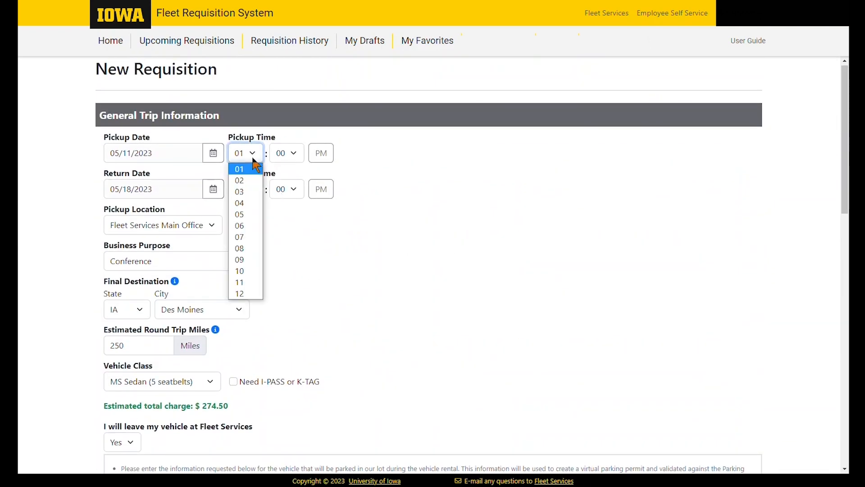
pyautogui.click(244, 204)
# Validate the updated requisition again and submit it to workflow for approval
pyautogui.scroll(-1, 401, 254)
pyautogui.scroll(-10, 401, 254)
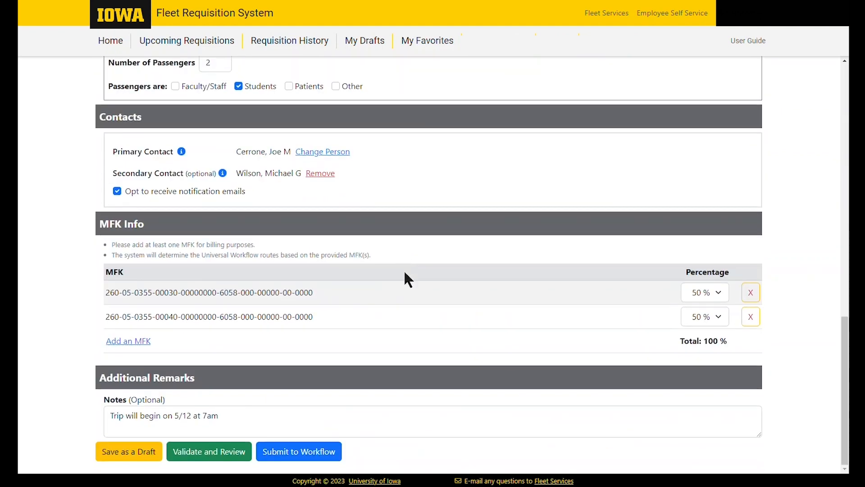
pyautogui.click(223, 453)
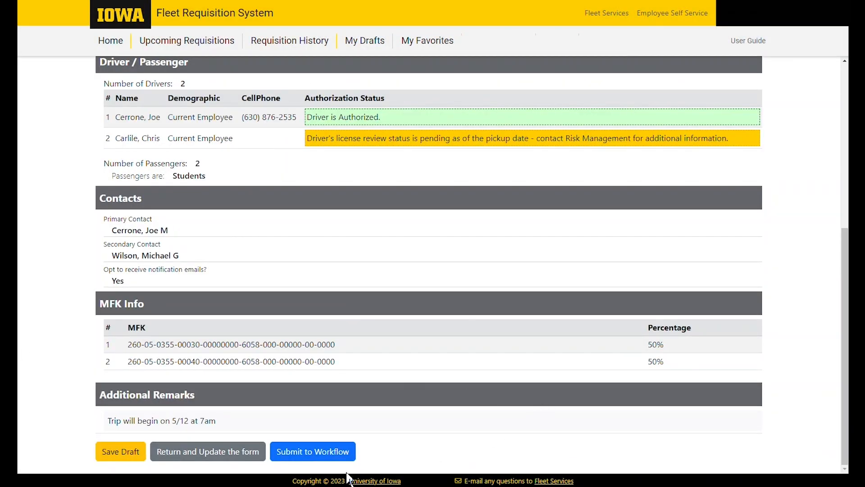
pyautogui.click(335, 450)
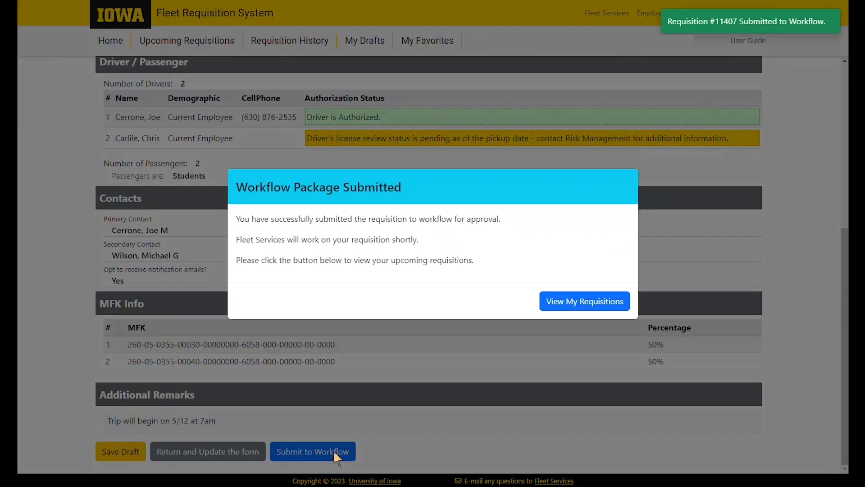